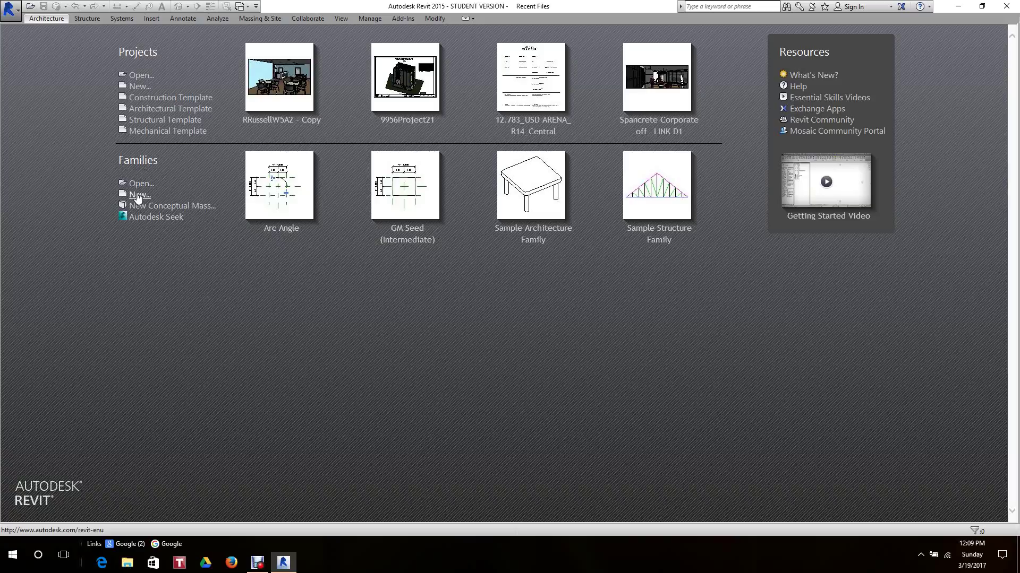
Create a new family from the Structural Column.rft template.
{"action": "left_click", "coordinate": [138, 195]}
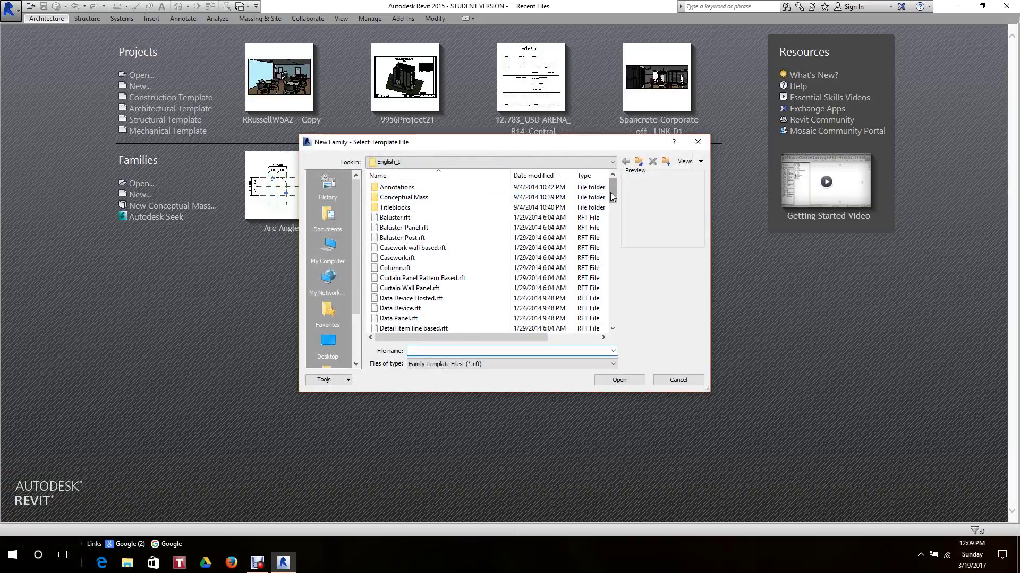
{"action": "left_click_drag", "start_coordinate": [611, 192], "coordinate": [620, 305]}
{"action": "left_click", "coordinate": [428, 269]}
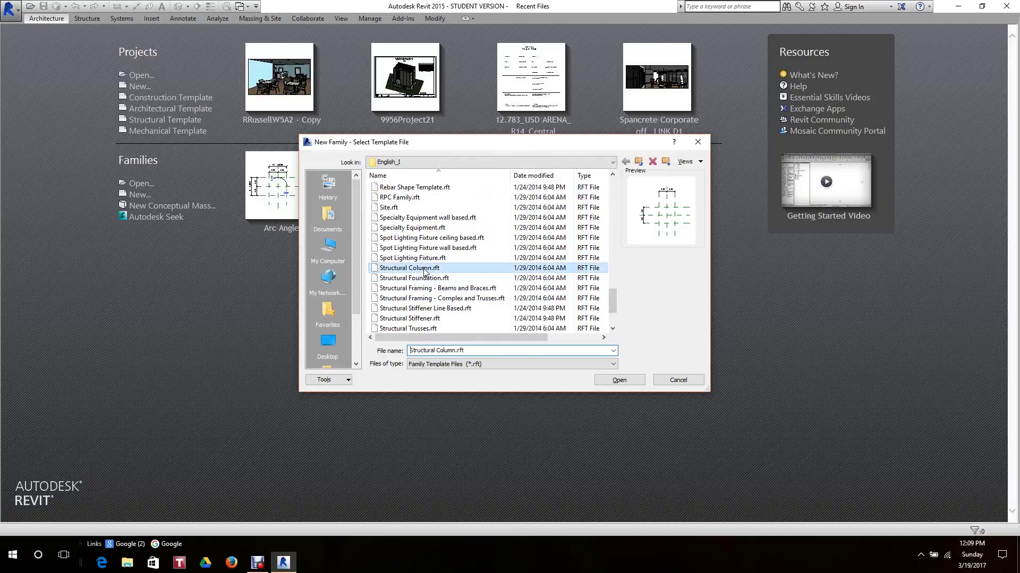
{"action": "left_click", "coordinate": [620, 380]}
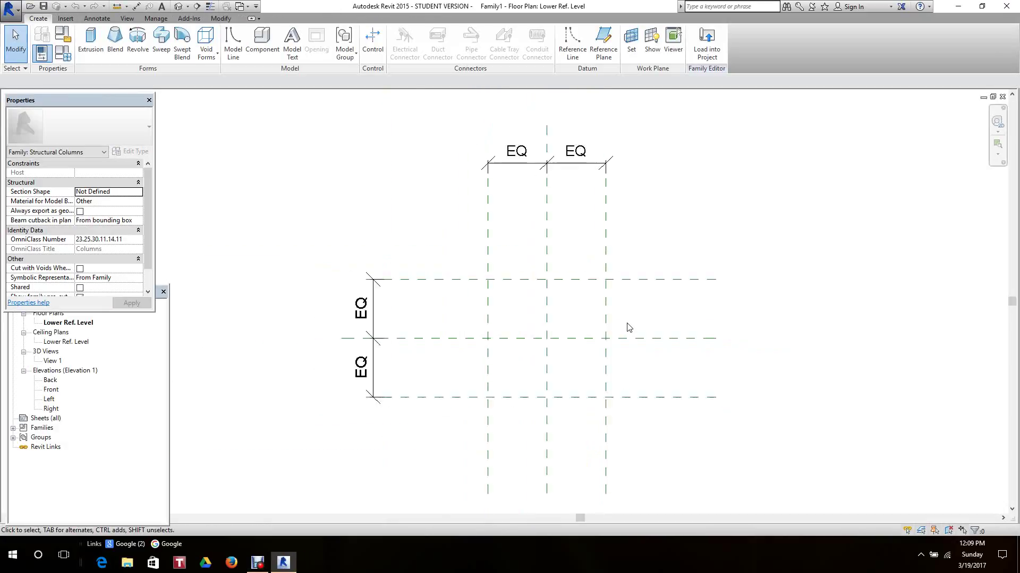
Bring the floating Project Browser in front of the Properties palette.
{"action": "scroll", "coordinate": [628, 327], "scroll_direction": "down", "scroll_amount": 3}
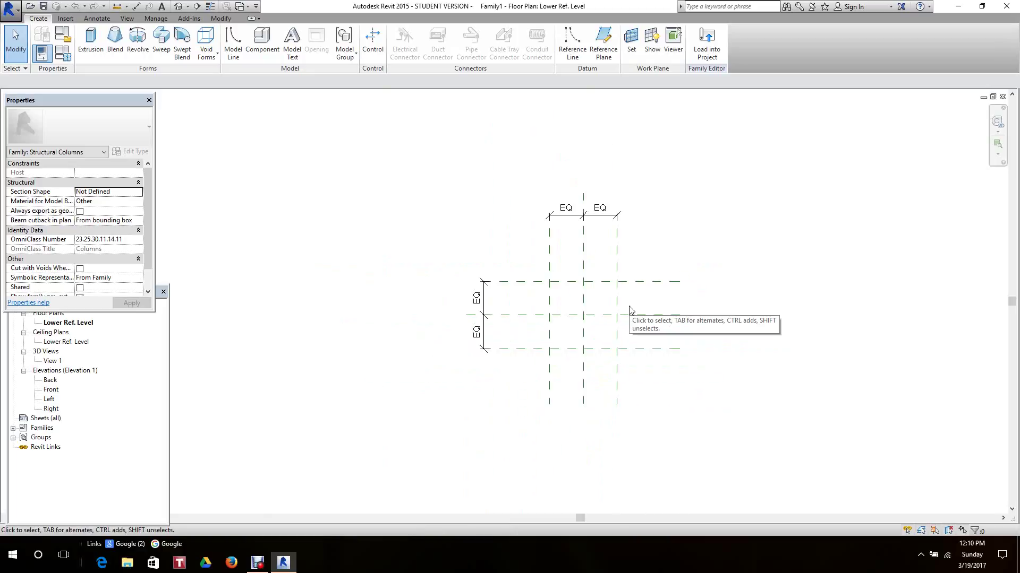
{"action": "scroll", "coordinate": [629, 311], "scroll_direction": "up", "scroll_amount": 3}
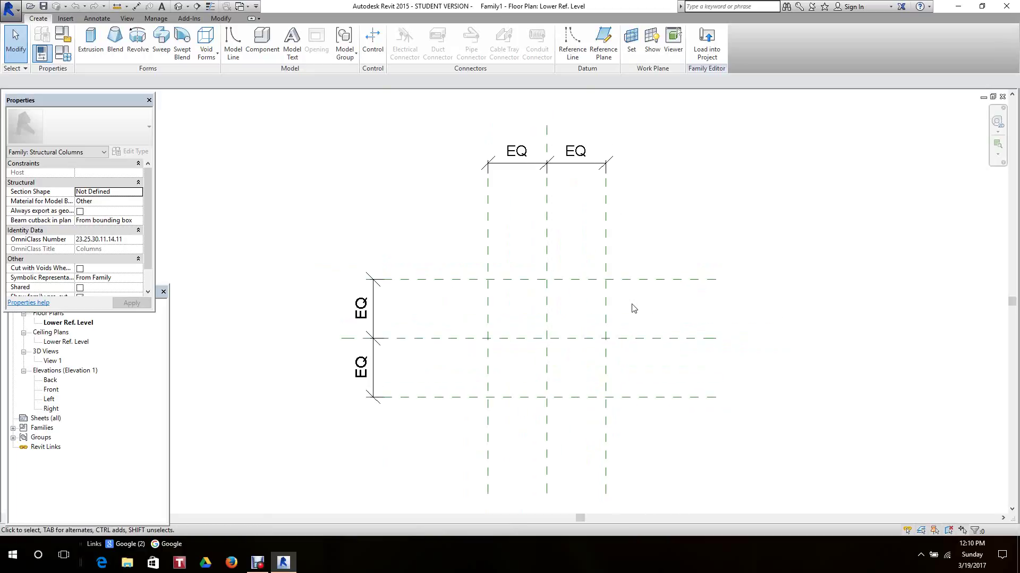
{"action": "middle_click_drag", "start_coordinate": [634, 308], "coordinate": [633, 289]}
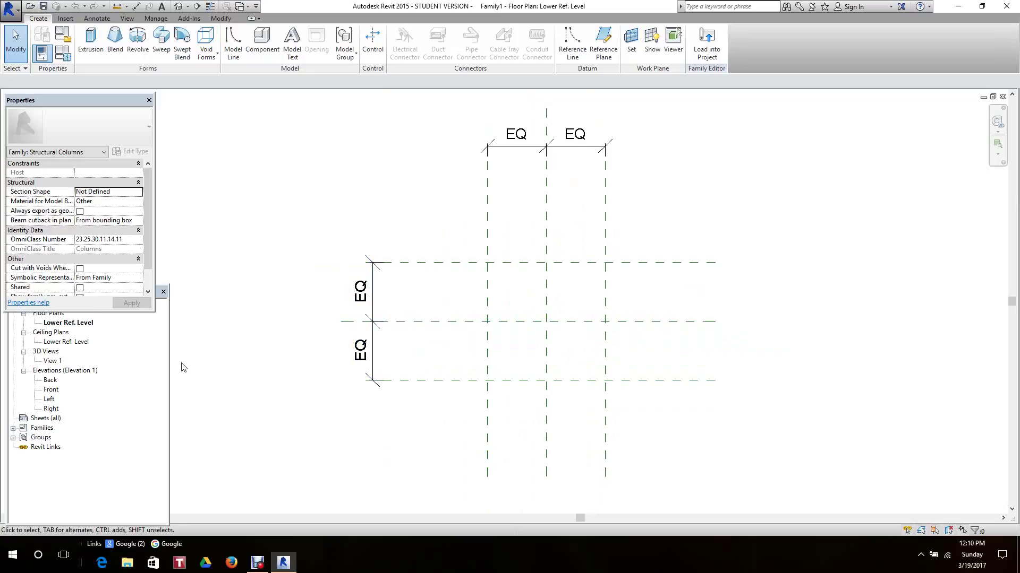
{"action": "left_click_drag", "start_coordinate": [158, 295], "coordinate": [178, 298]}
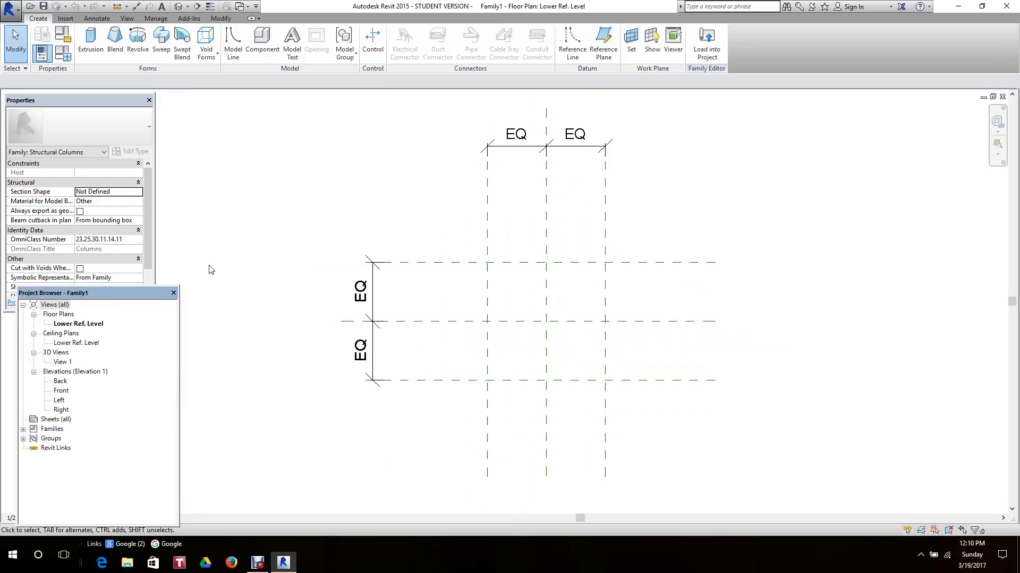
Start a Blend and sketch its base boundary as a closed 2' by 2' square through the outer reference plane intersections.
{"action": "scroll", "coordinate": [227, 246], "scroll_direction": "down", "scroll_amount": 2}
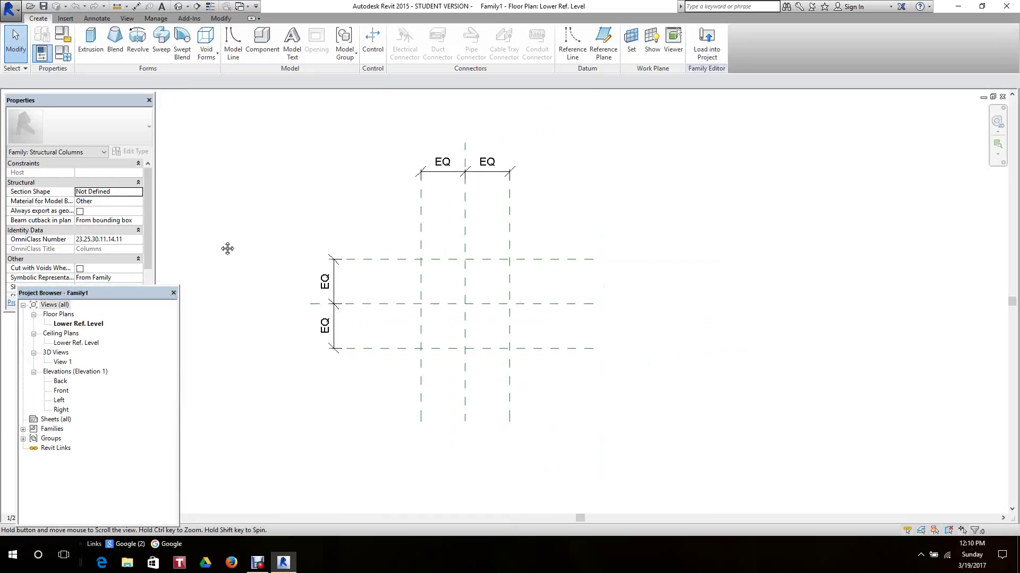
{"action": "scroll", "coordinate": [255, 213], "scroll_direction": "up", "scroll_amount": 4}
{"action": "middle_click_drag", "start_coordinate": [266, 191], "coordinate": [249, 198]}
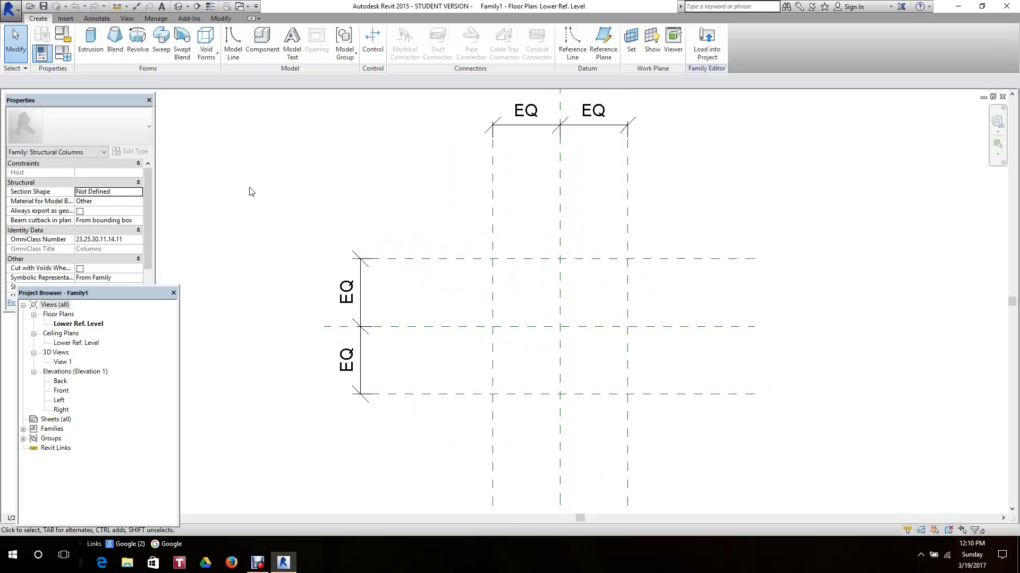
{"action": "left_click", "coordinate": [115, 43]}
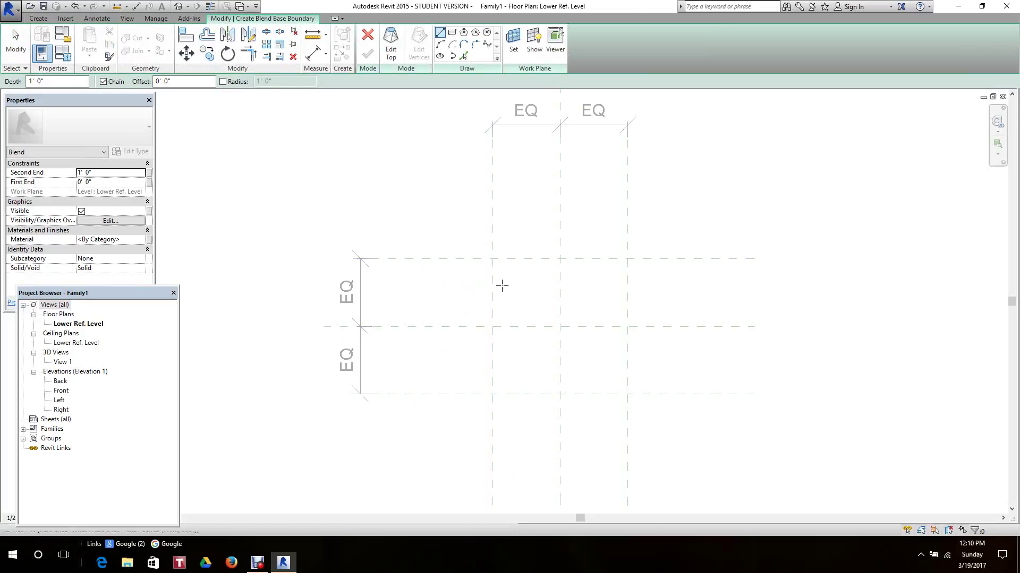
{"action": "scroll", "coordinate": [501, 285], "scroll_direction": "down", "scroll_amount": 2}
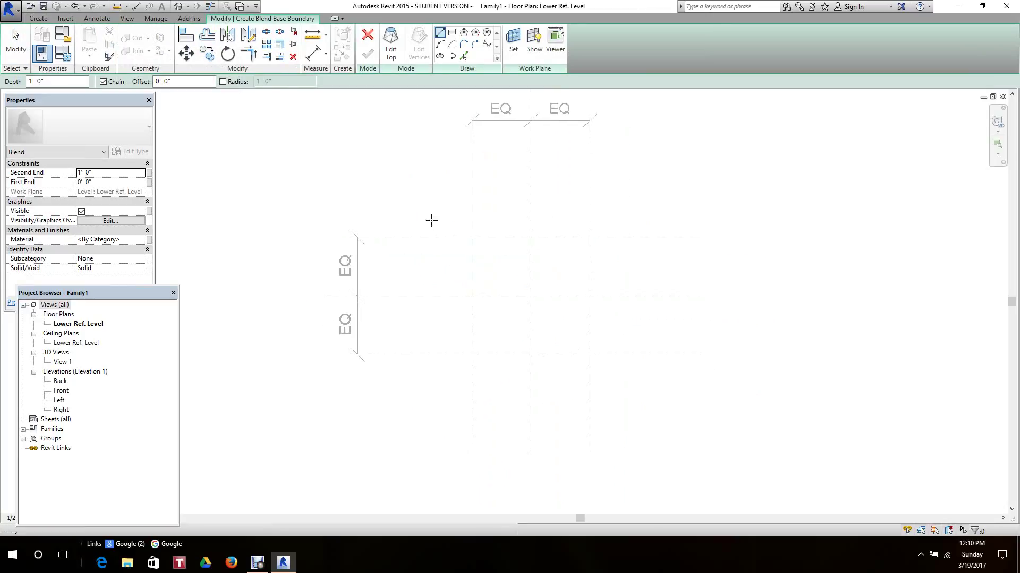
{"action": "left_click", "coordinate": [471, 237]}
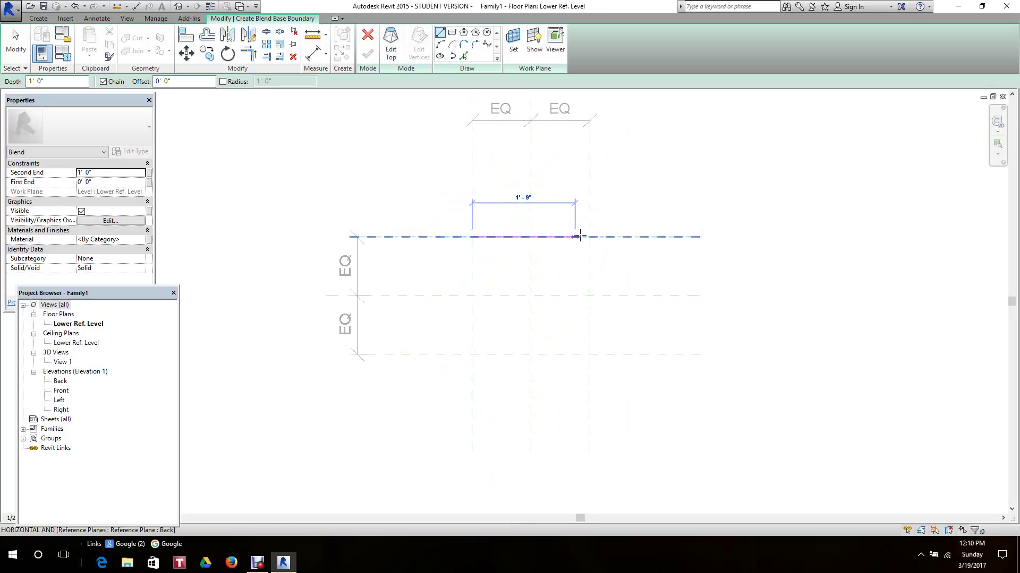
{"action": "left_click", "coordinate": [590, 237]}
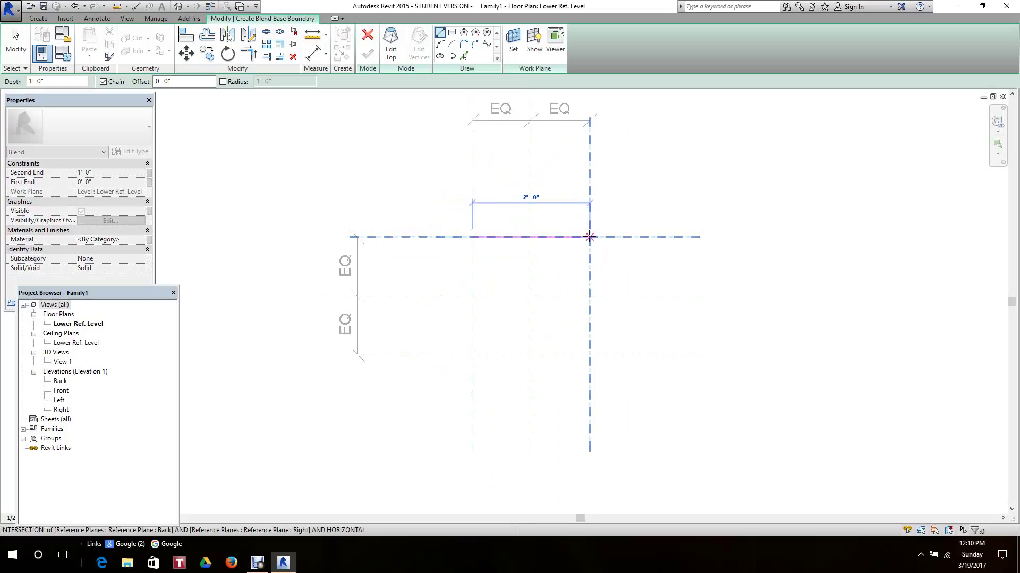
{"action": "left_click", "coordinate": [590, 354]}
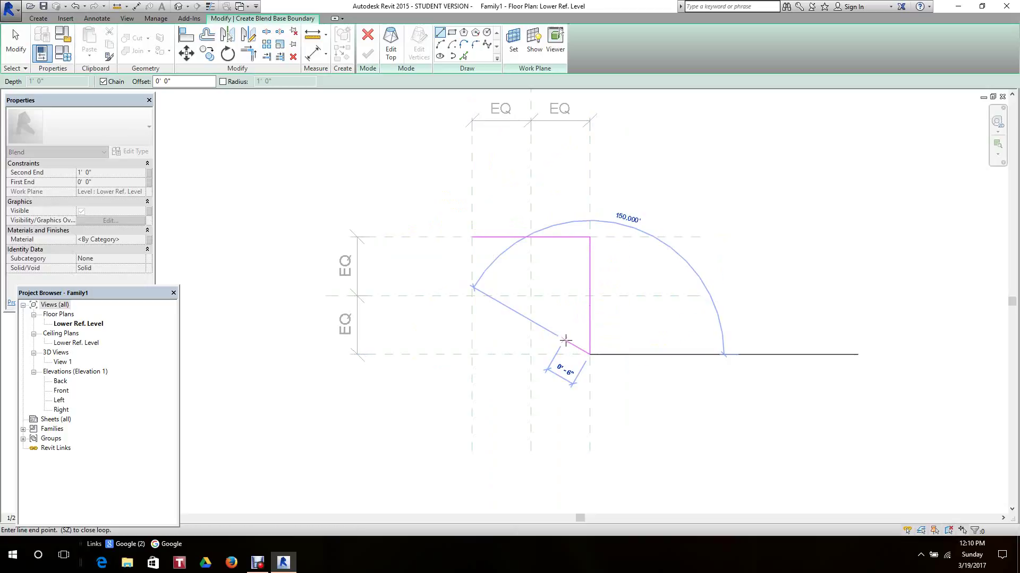
{"action": "left_click", "coordinate": [471, 354]}
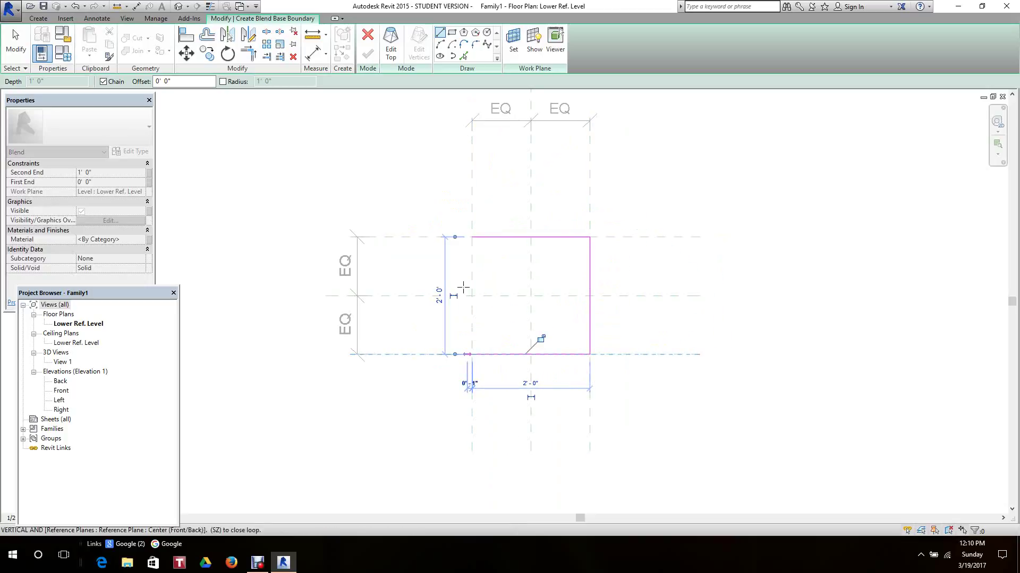
{"action": "left_click", "coordinate": [471, 237]}
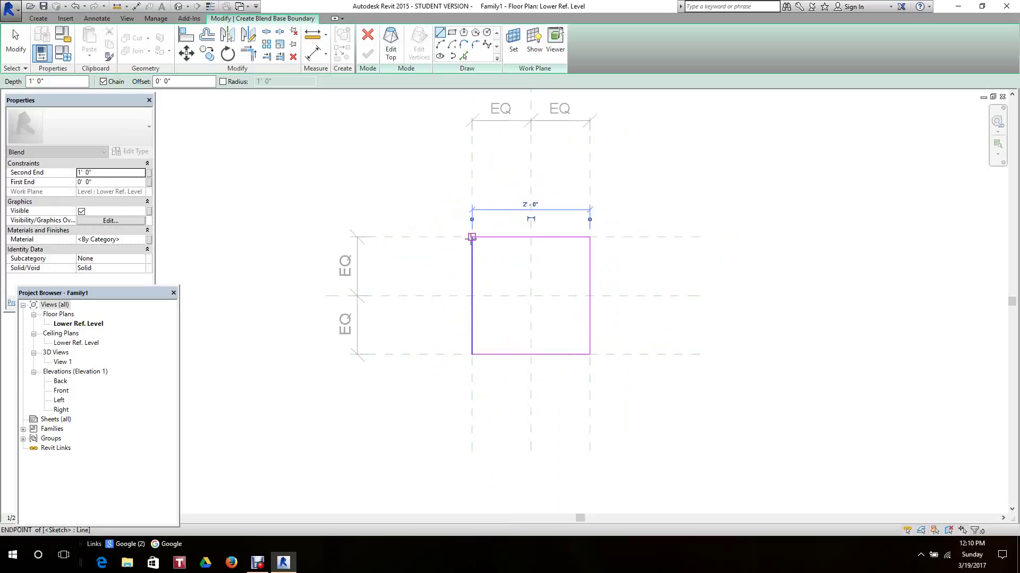
{"action": "right_click", "coordinate": [490, 245]}
{"action": "left_click", "coordinate": [493, 249]}
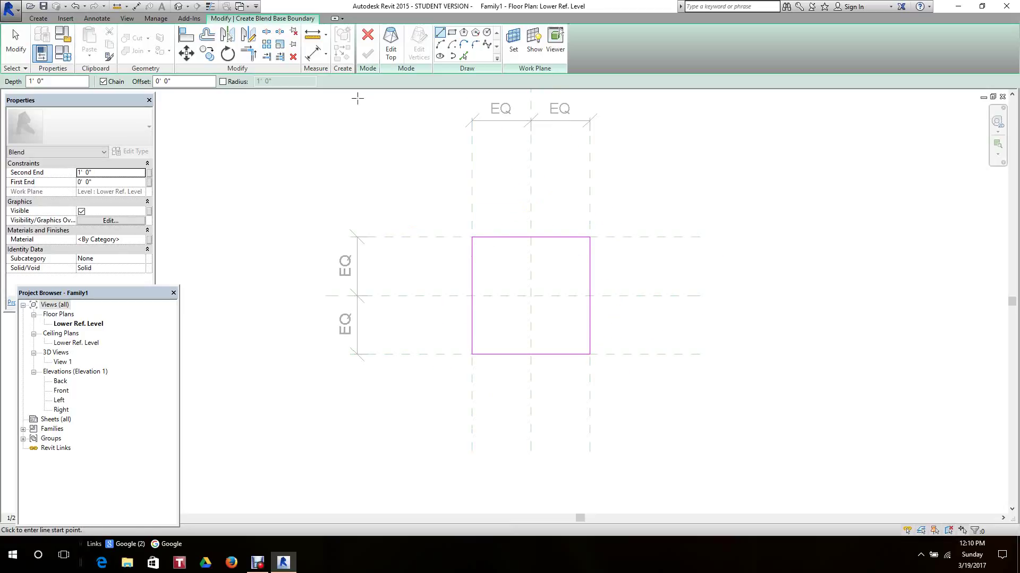
Align and lock the base square's upper and right edges to the Back and Right reference planes.
{"action": "left_click", "coordinate": [195, 38]}
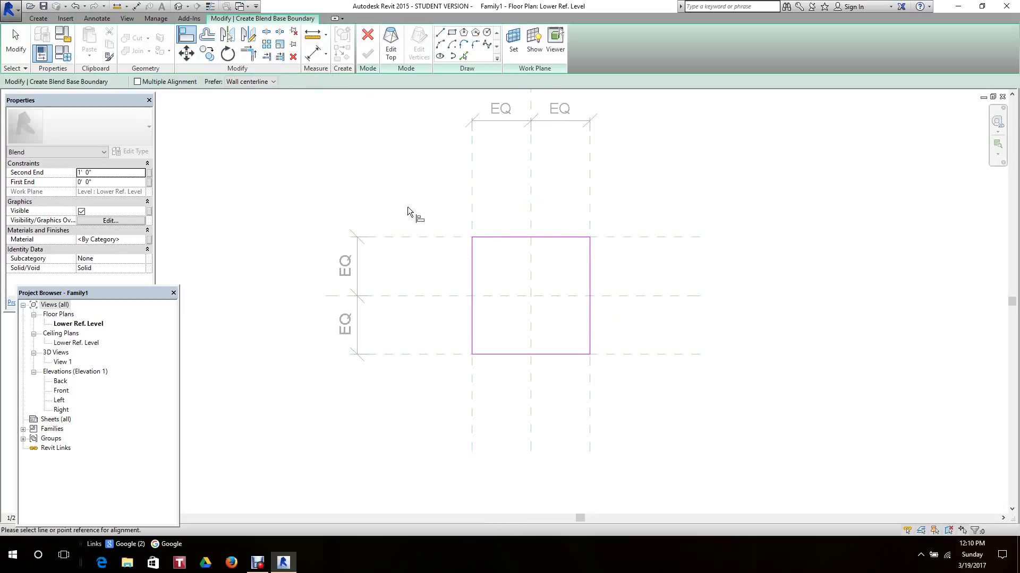
{"action": "left_click", "coordinate": [425, 237]}
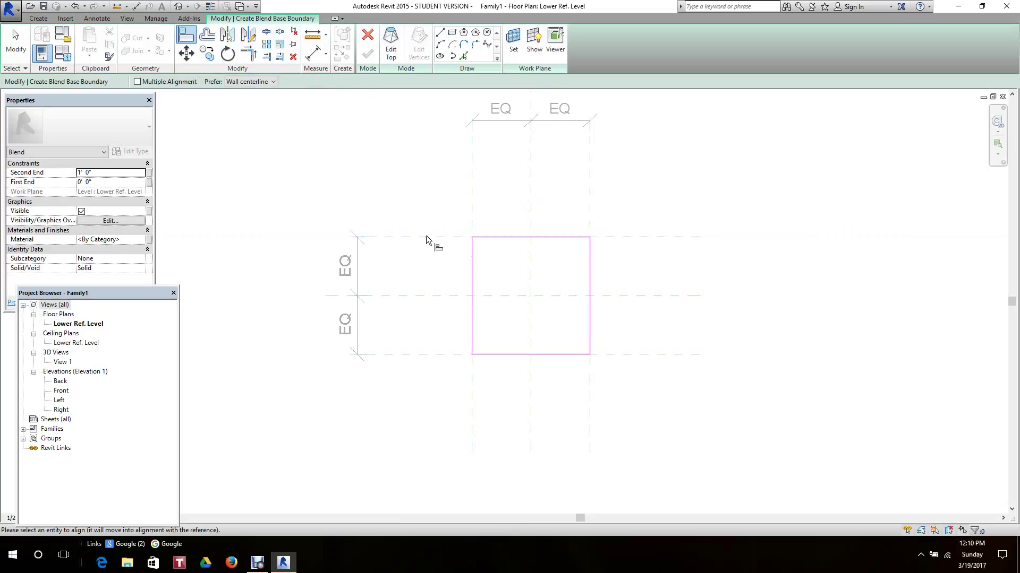
{"action": "left_click", "coordinate": [485, 238]}
{"action": "left_click", "coordinate": [509, 253]}
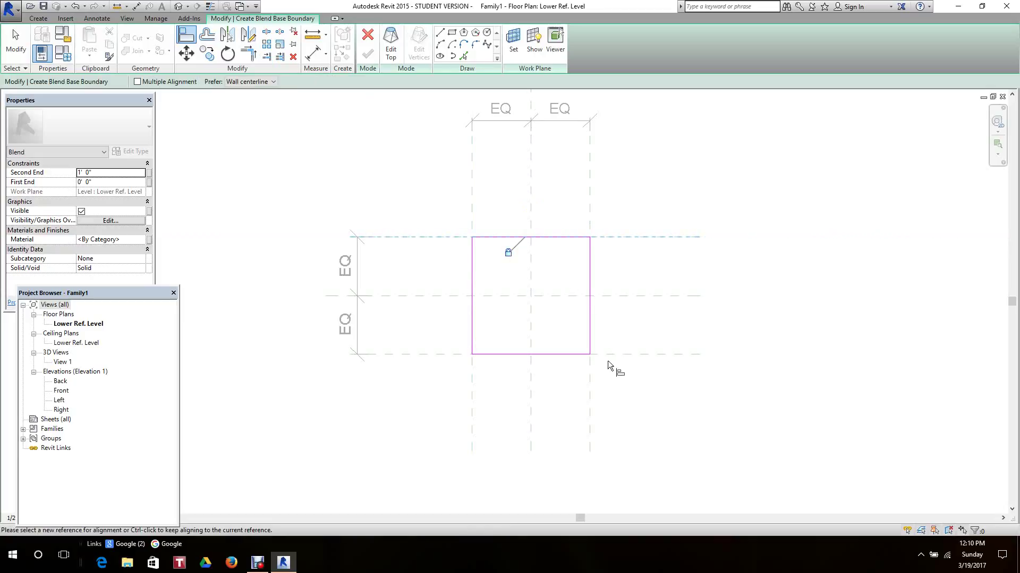
{"action": "left_click", "coordinate": [591, 385]}
{"action": "left_click", "coordinate": [590, 345]}
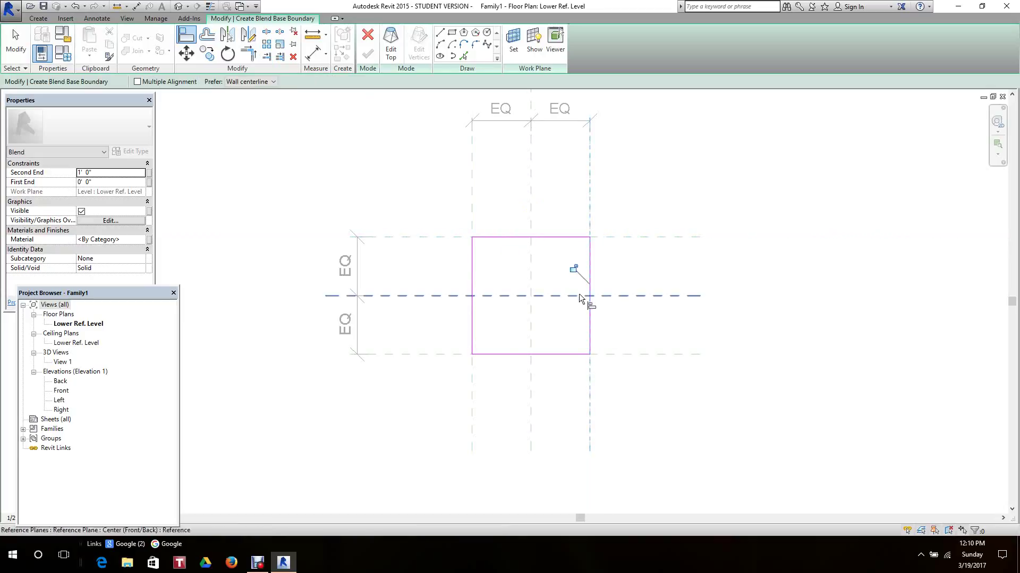
{"action": "left_click", "coordinate": [573, 270]}
Align and lock the base square's lower and left edges to the Front and Left reference planes.
{"action": "left_click", "coordinate": [439, 355]}
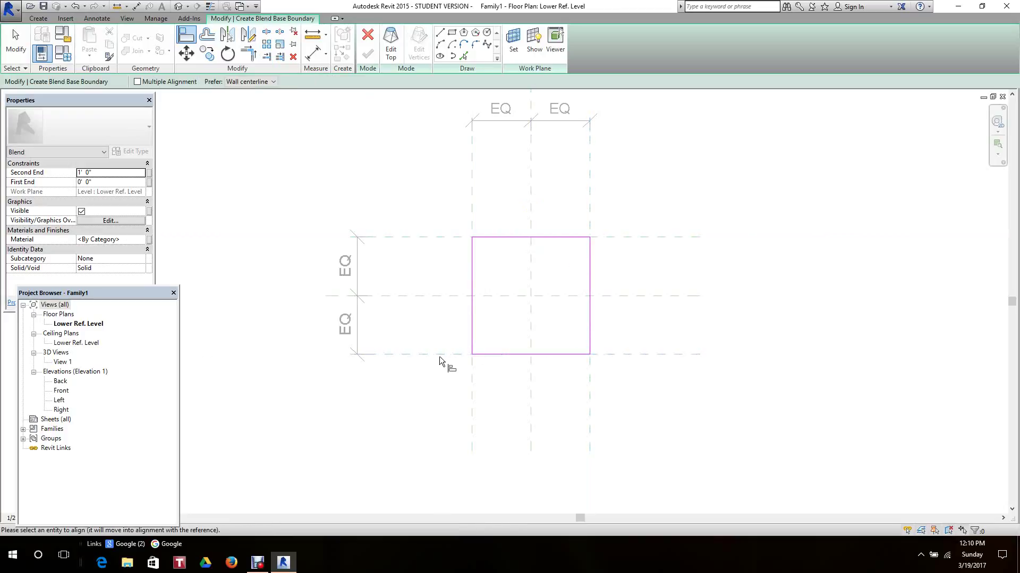
{"action": "left_click", "coordinate": [502, 355]}
{"action": "left_click", "coordinate": [541, 338]}
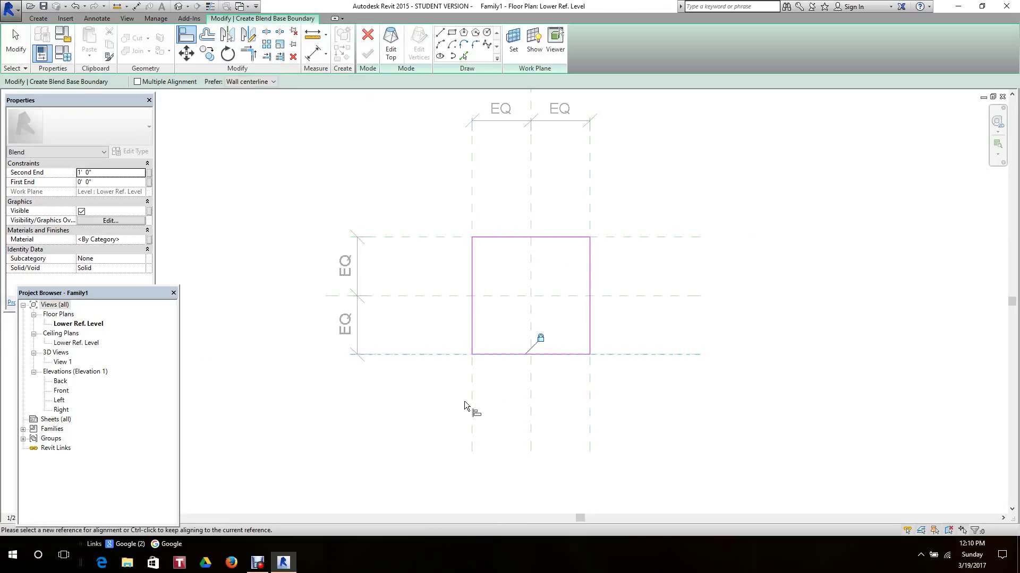
{"action": "left_click", "coordinate": [471, 403]}
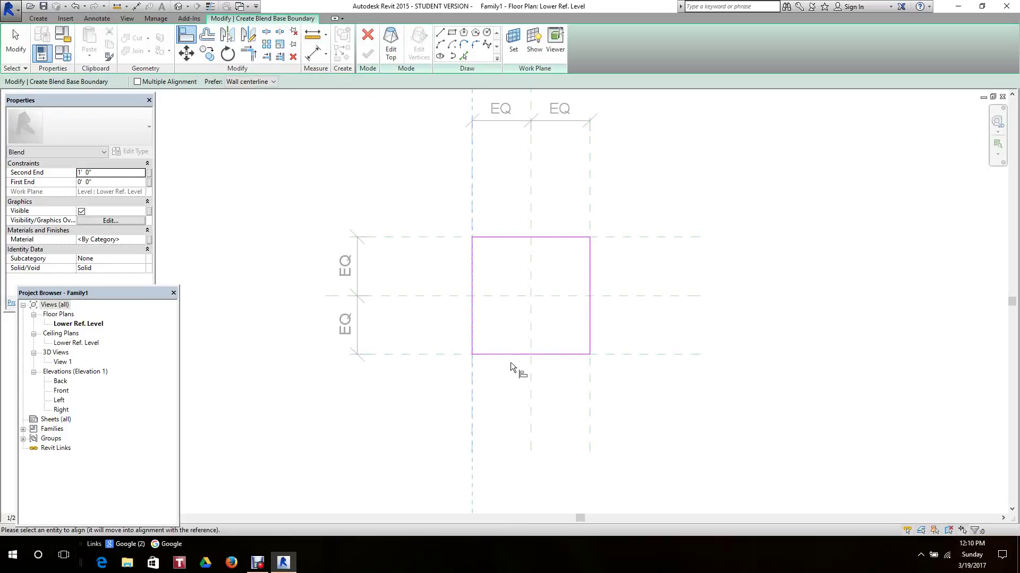
{"action": "left_click", "coordinate": [473, 333]}
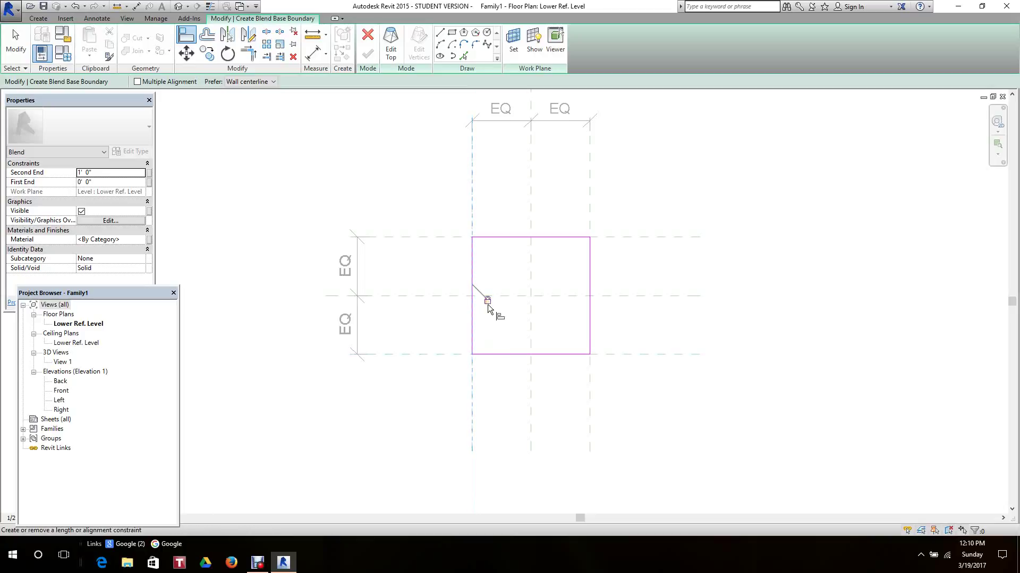
Switch to the blend's top boundary and sketch a 2' by 2' rectangle between opposite outer reference plane intersections.
{"action": "scroll", "coordinate": [488, 306], "scroll_direction": "down", "scroll_amount": 3}
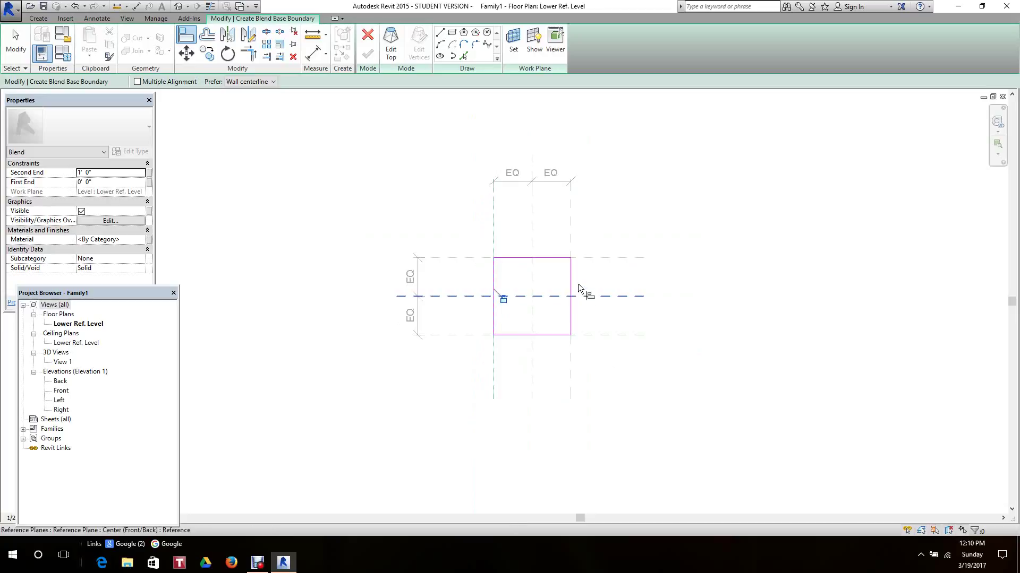
{"action": "scroll", "coordinate": [578, 284], "scroll_direction": "down", "scroll_amount": 2}
{"action": "scroll", "coordinate": [566, 225], "scroll_direction": "up", "scroll_amount": 2}
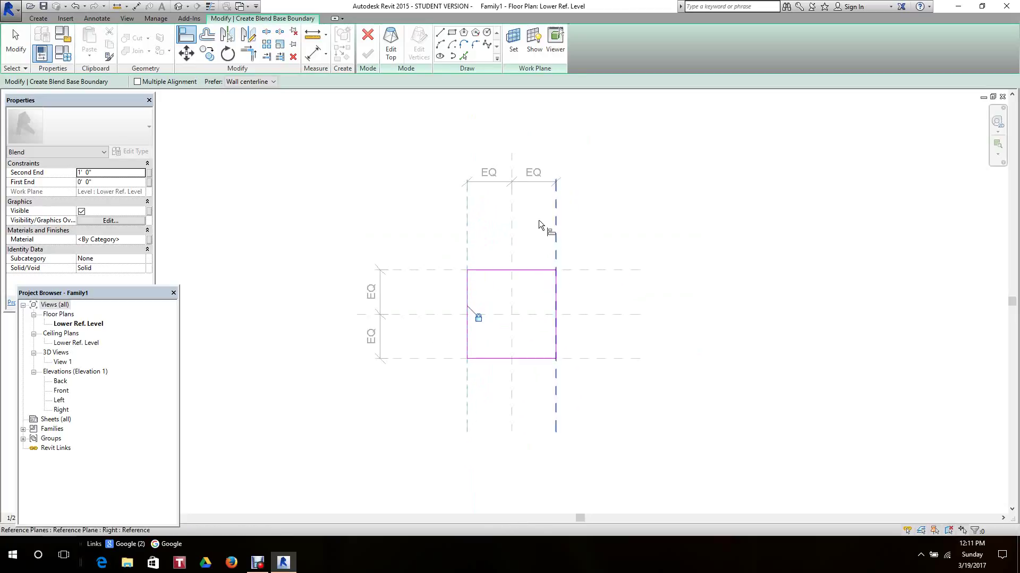
{"action": "left_click", "coordinate": [391, 48]}
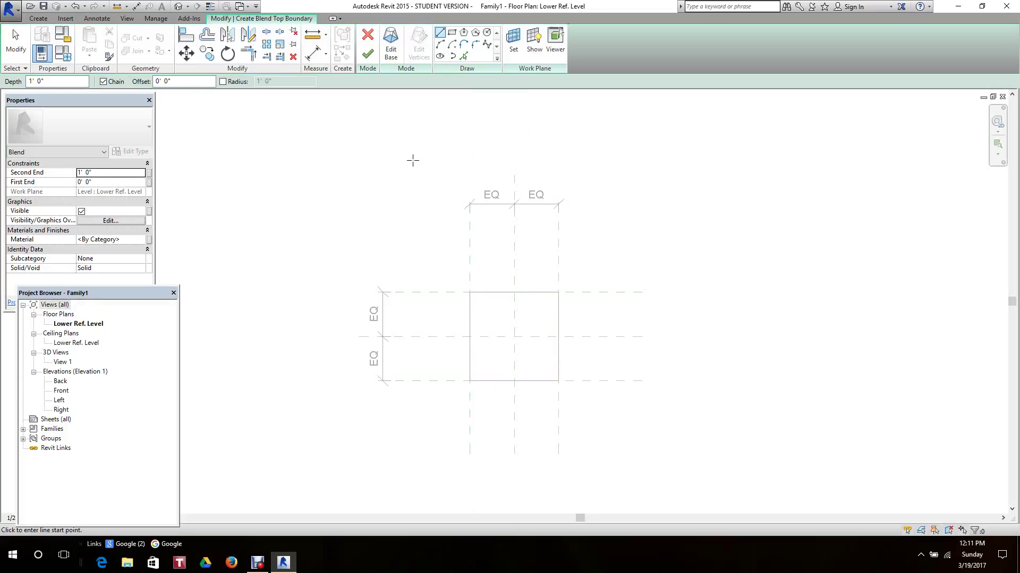
{"action": "middle_click_drag", "start_coordinate": [416, 169], "coordinate": [414, 153]}
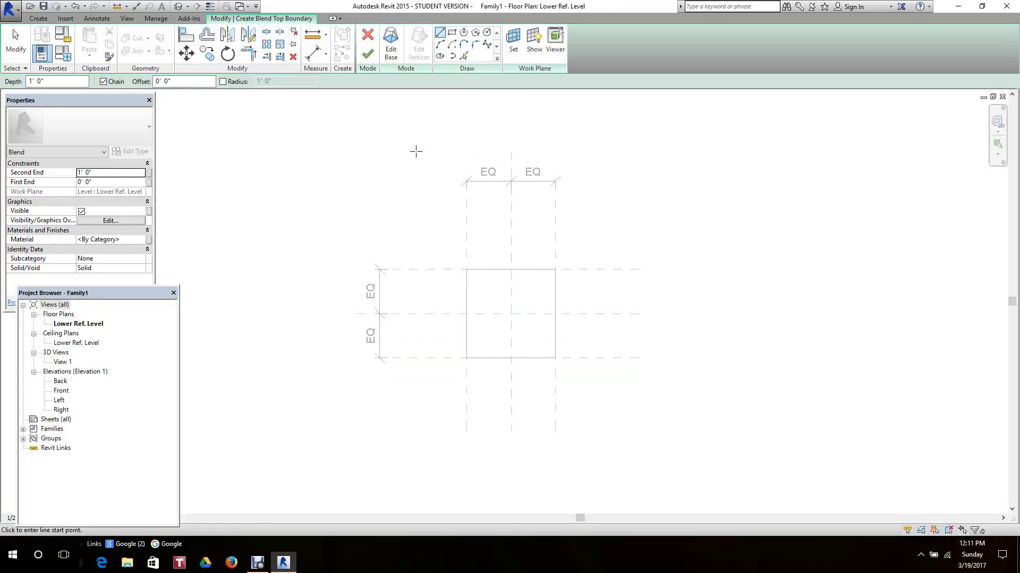
{"action": "left_click", "coordinate": [451, 32]}
{"action": "scroll", "coordinate": [475, 273], "scroll_direction": "up", "scroll_amount": 2}
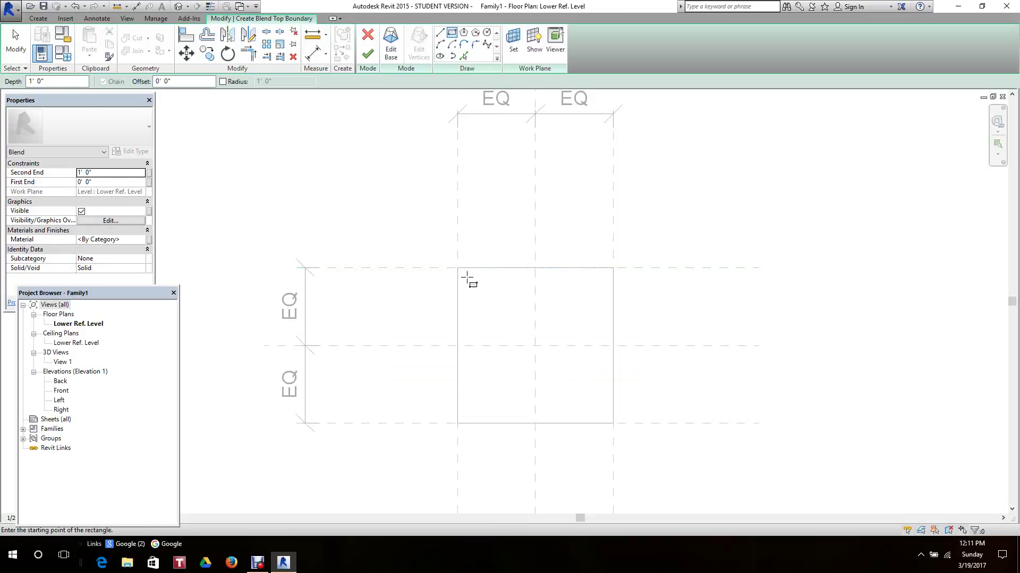
{"action": "left_click", "coordinate": [458, 269]}
{"action": "scroll", "coordinate": [490, 291], "scroll_direction": "down", "scroll_amount": 2}
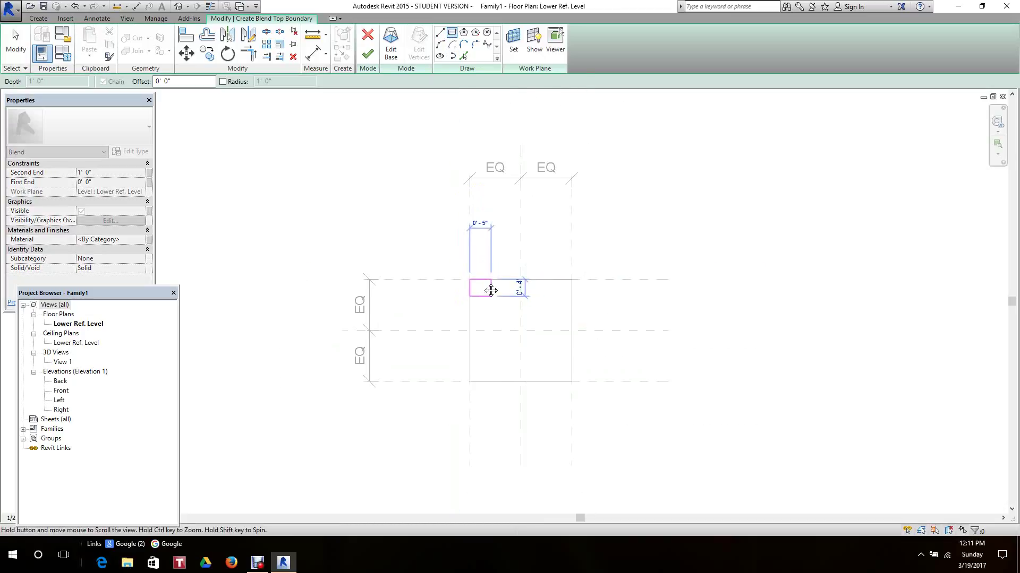
{"action": "scroll", "coordinate": [491, 290], "scroll_direction": "down", "scroll_amount": 1}
{"action": "left_click", "coordinate": [547, 326]}
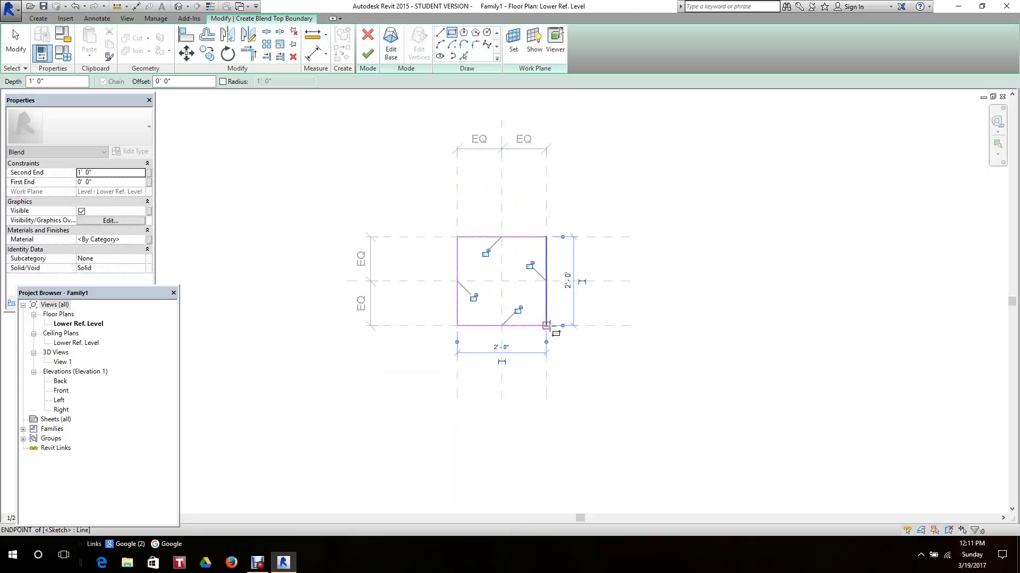
Lock all four edges of the top boundary rectangle to their reference planes.
{"action": "left_click", "coordinate": [485, 253]}
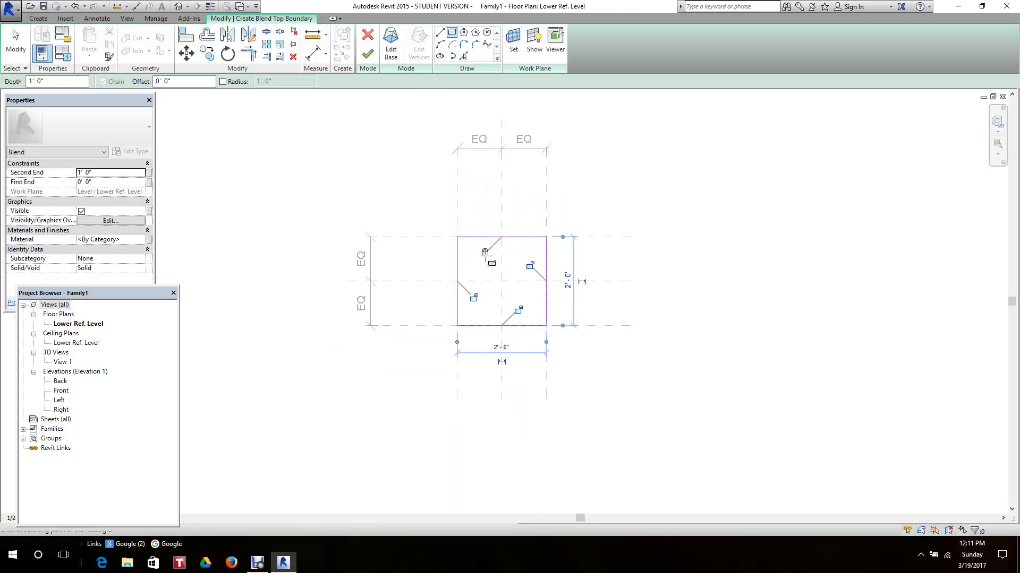
{"action": "left_click", "coordinate": [530, 265]}
{"action": "left_click", "coordinate": [518, 310]}
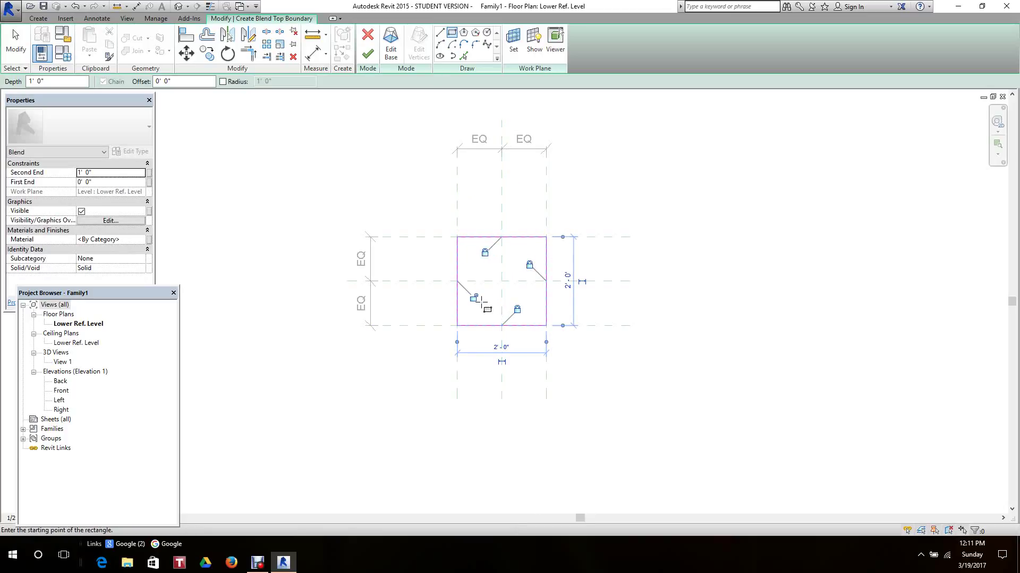
{"action": "left_click", "coordinate": [473, 298]}
{"action": "scroll", "coordinate": [428, 207], "scroll_direction": "down", "scroll_amount": 1}
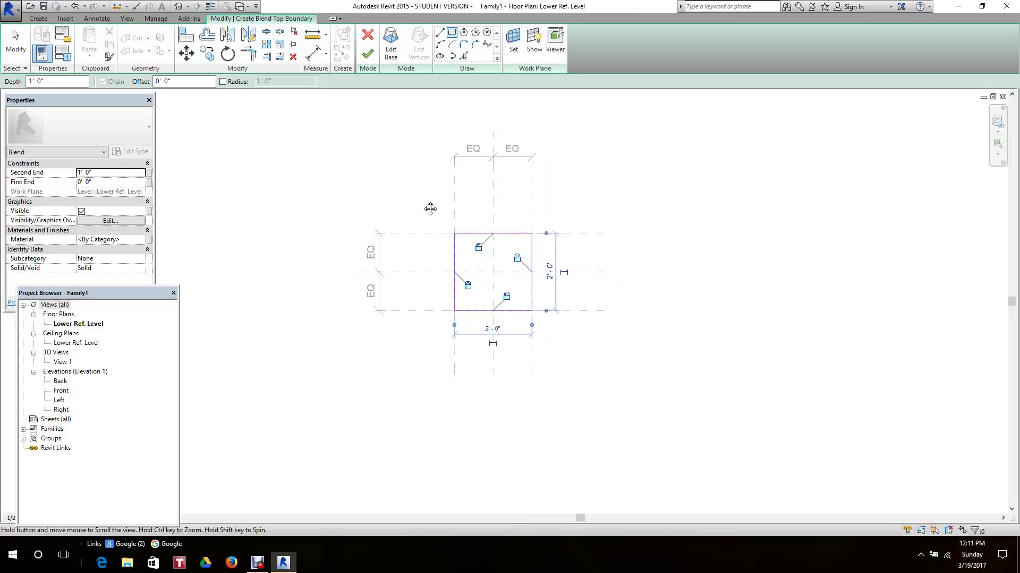
Finish the blend sketch to create the solid from its base and top boundaries.
{"action": "left_click", "coordinate": [367, 54]}
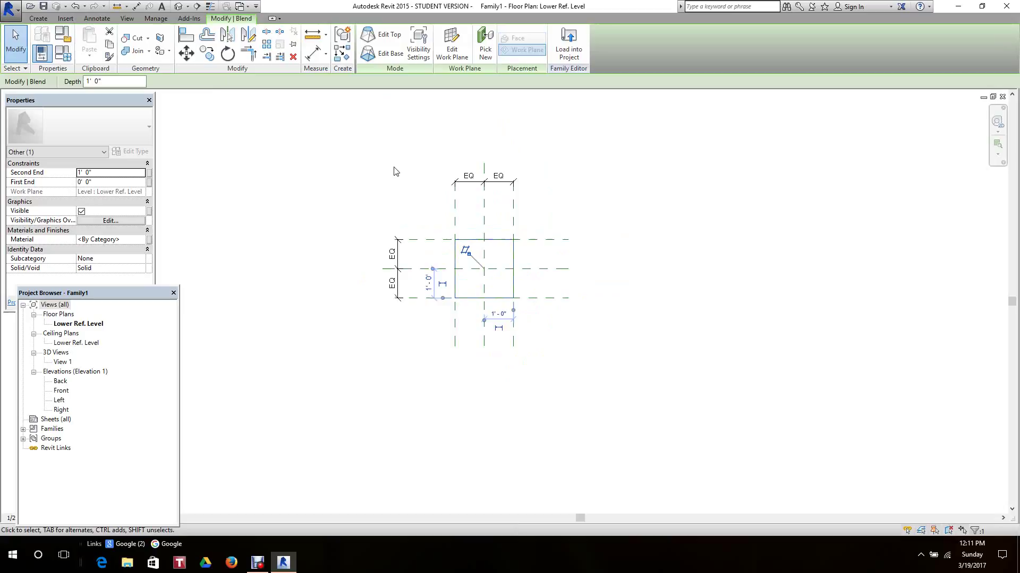
{"action": "scroll", "coordinate": [434, 224], "scroll_direction": "up", "scroll_amount": 1}
{"action": "middle_click_drag", "start_coordinate": [434, 224], "coordinate": [423, 221]}
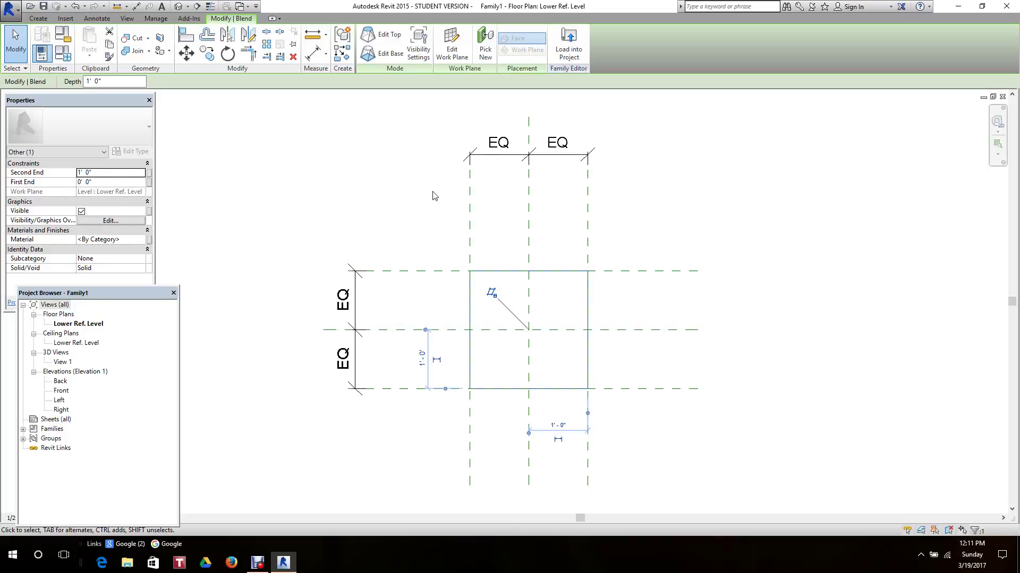
{"action": "scroll", "coordinate": [446, 213], "scroll_direction": "down", "scroll_amount": 3}
{"action": "scroll", "coordinate": [449, 230], "scroll_direction": "down", "scroll_amount": 2}
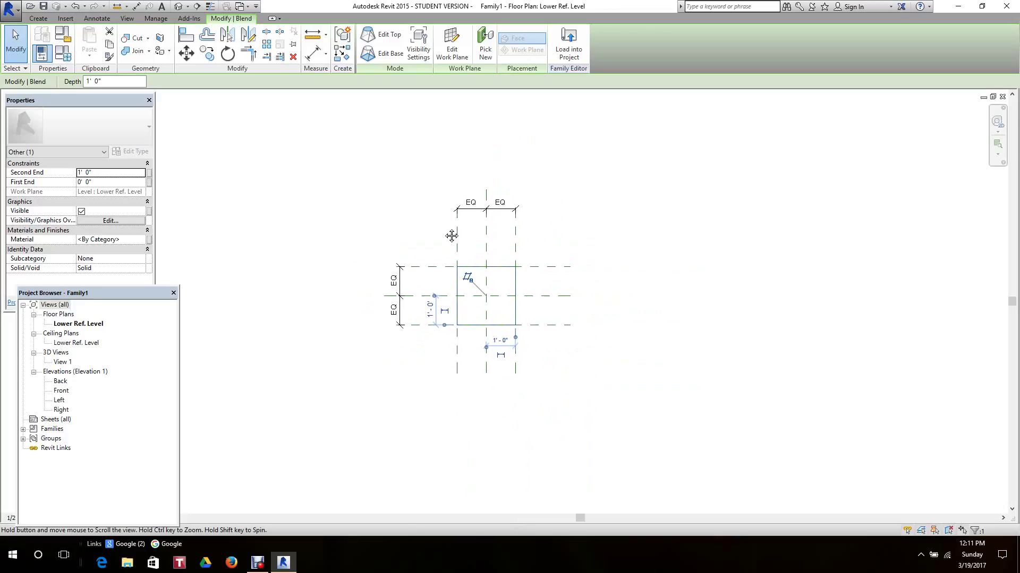
{"action": "scroll", "coordinate": [445, 234], "scroll_direction": "up", "scroll_amount": 4}
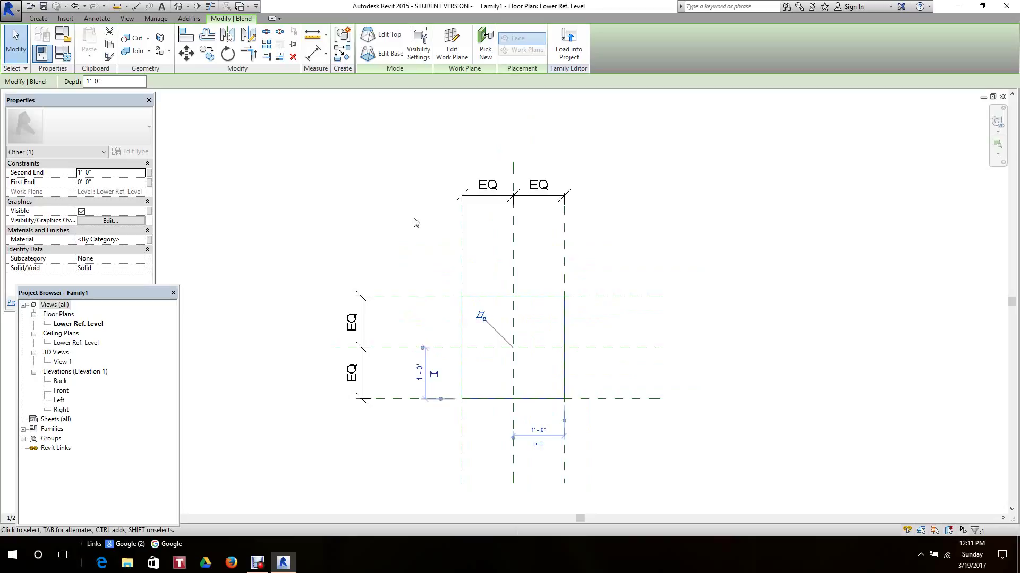
{"action": "scroll", "coordinate": [416, 223], "scroll_direction": "down", "scroll_amount": 1}
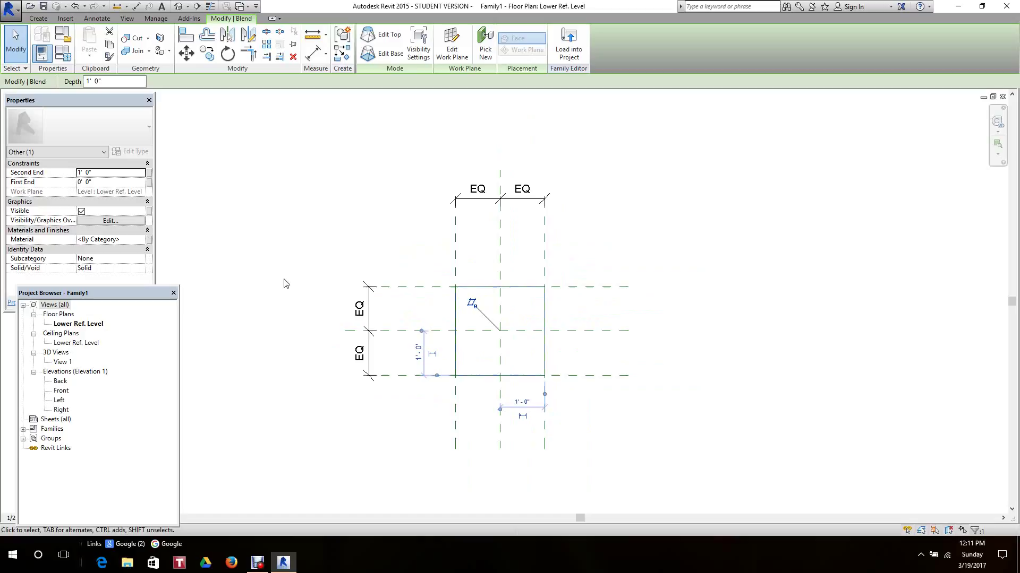
{"action": "scroll", "coordinate": [374, 260], "scroll_direction": "up", "scroll_amount": 2}
{"action": "scroll", "coordinate": [382, 255], "scroll_direction": "down", "scroll_amount": 1}
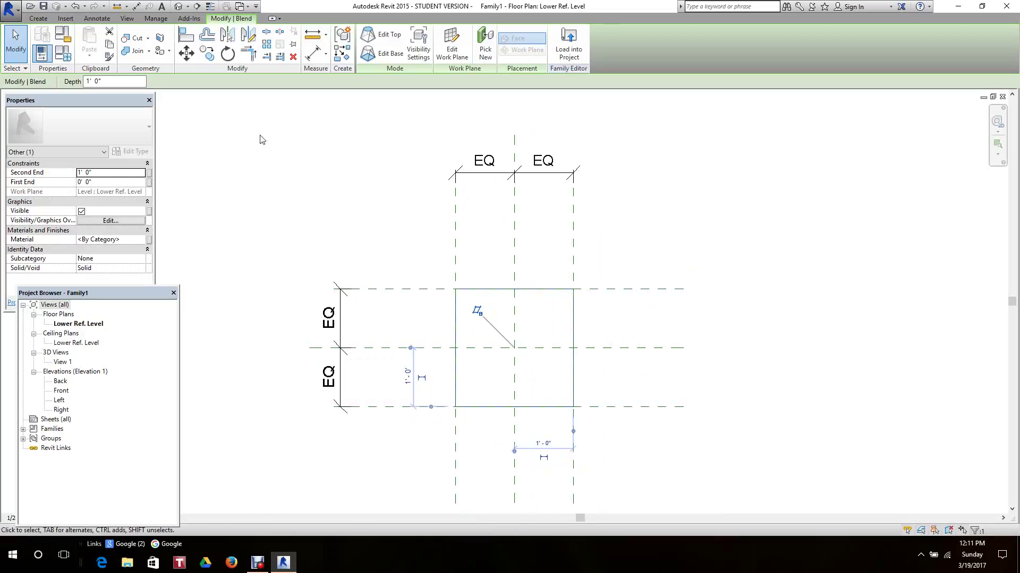
Place an overall aligned dimension between the Left and Right reference planes, above the horizontal EQ dimension.
{"action": "left_click", "coordinate": [100, 20]}
{"action": "left_click", "coordinate": [44, 39]}
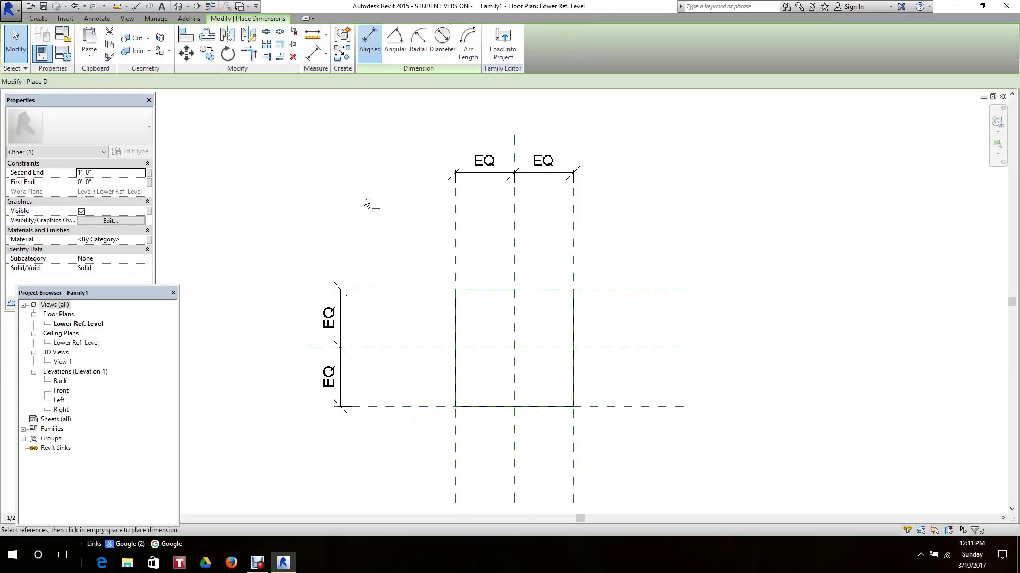
{"action": "left_click", "coordinate": [456, 220]}
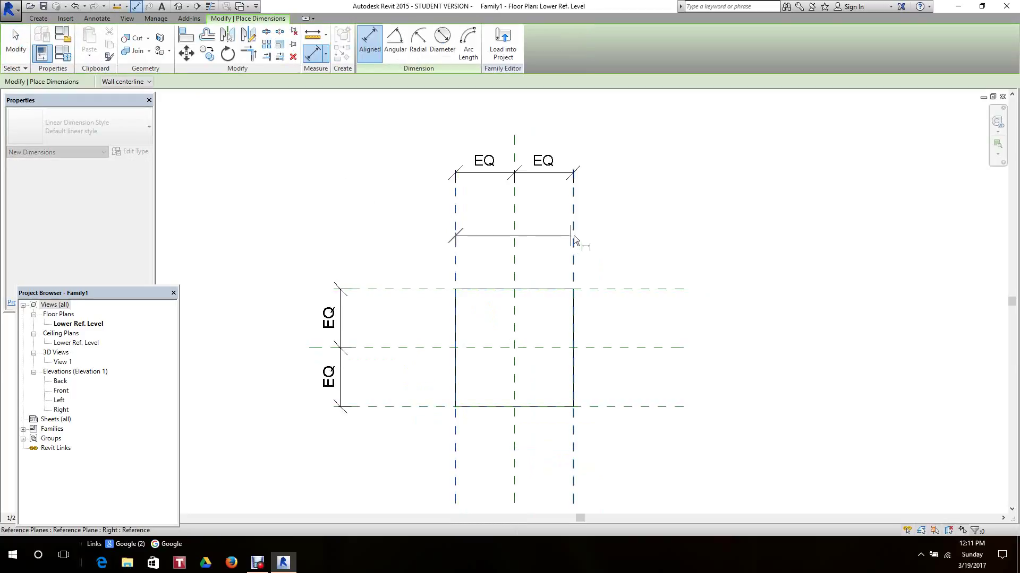
{"action": "left_click", "coordinate": [573, 237]}
{"action": "middle_click_drag", "start_coordinate": [596, 159], "coordinate": [591, 166]}
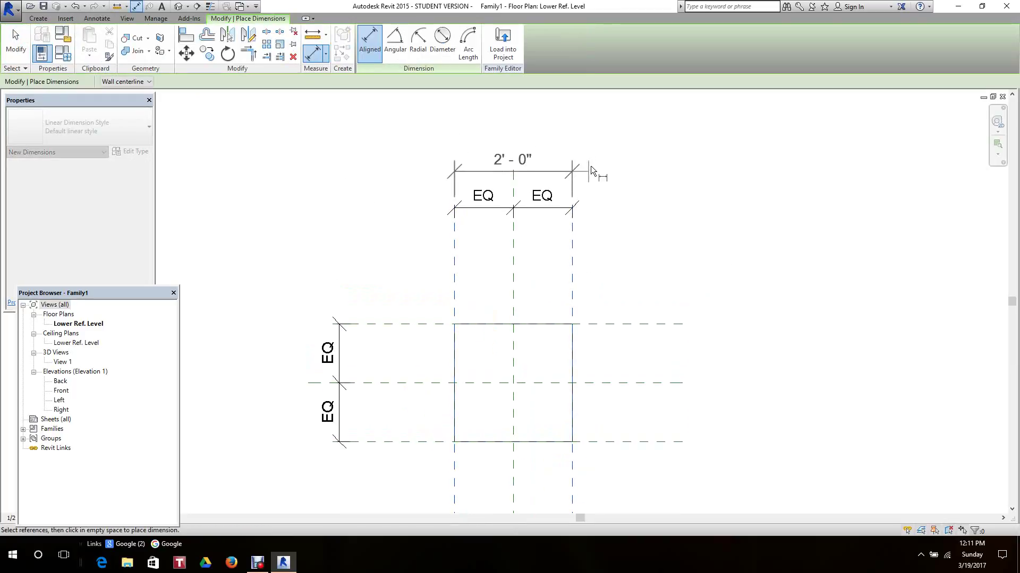
{"action": "left_click", "coordinate": [592, 162]}
Add an overall aligned dimension between the Back and Front reference planes, outside the vertical EQ dimension, and end dimensioning.
{"action": "middle_click_drag", "start_coordinate": [638, 214], "coordinate": [662, 184]}
{"action": "scroll", "coordinate": [662, 185], "scroll_direction": "down", "scroll_amount": 1}
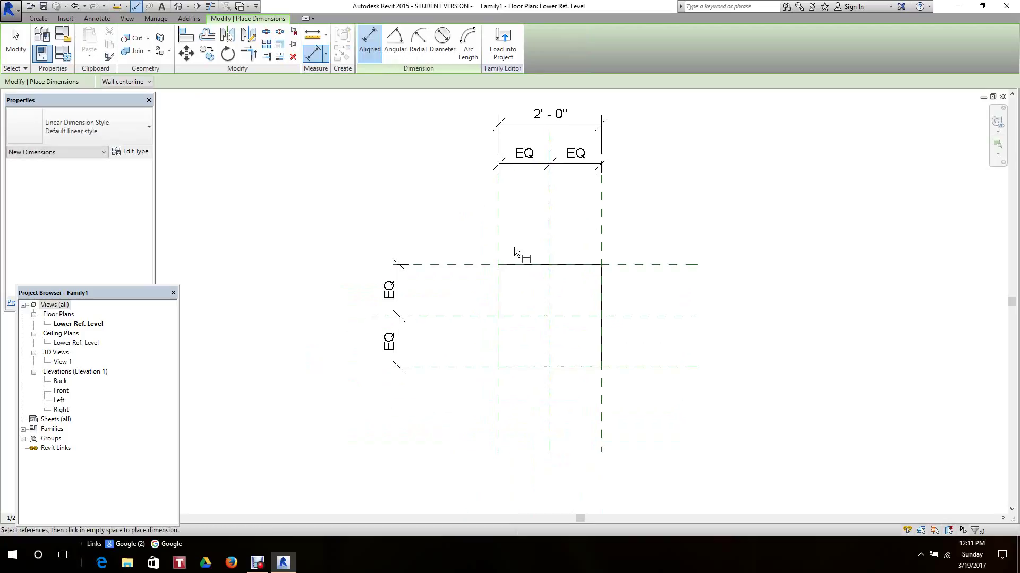
{"action": "left_click", "coordinate": [455, 265]}
{"action": "left_click", "coordinate": [455, 368]}
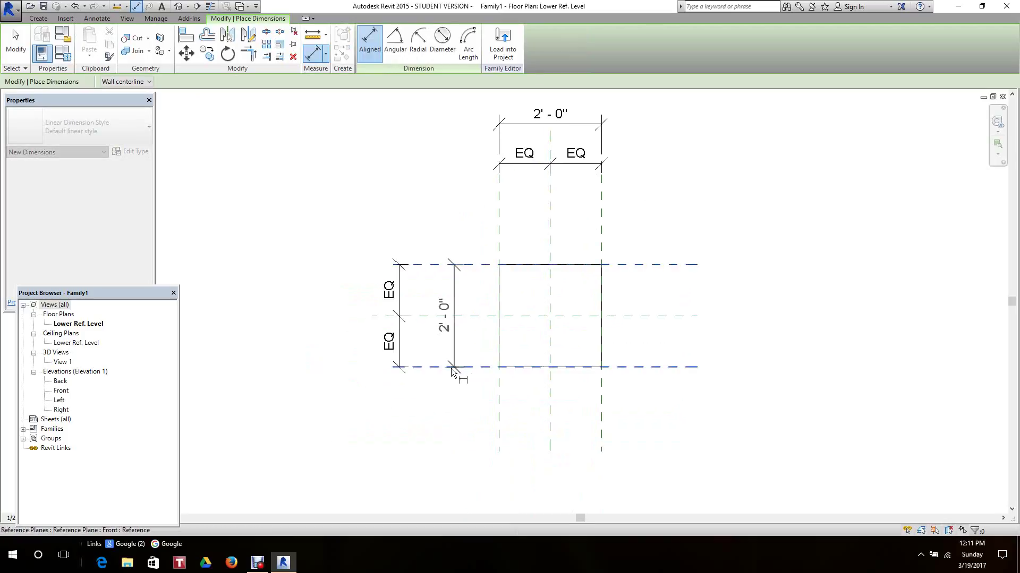
{"action": "left_click", "coordinate": [353, 384]}
{"action": "scroll", "coordinate": [404, 193], "scroll_direction": "down", "scroll_amount": 1}
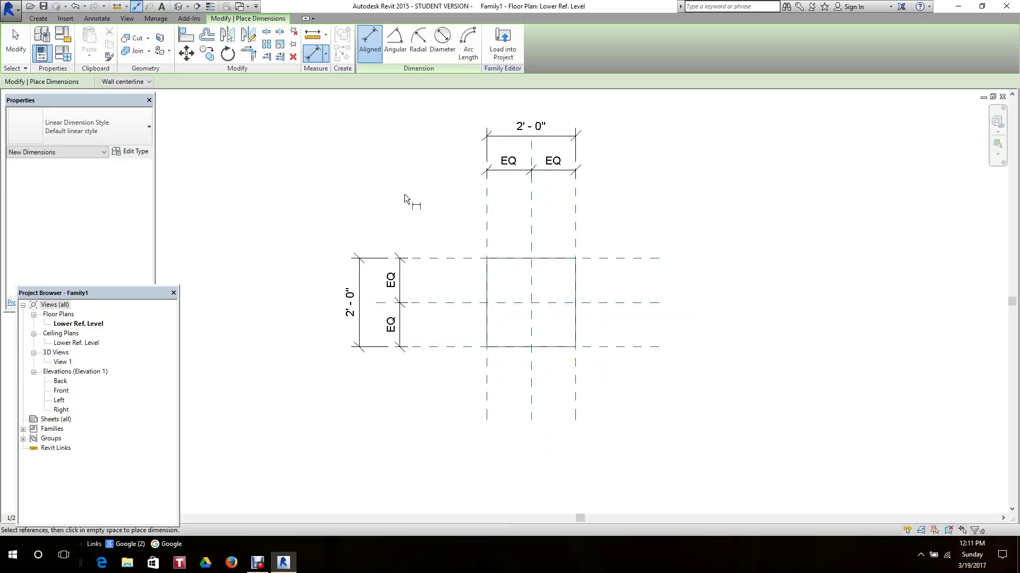
{"action": "middle_click_drag", "start_coordinate": [404, 193], "coordinate": [393, 222]}
{"action": "right_click", "coordinate": [394, 221]}
{"action": "left_click", "coordinate": [417, 226]}
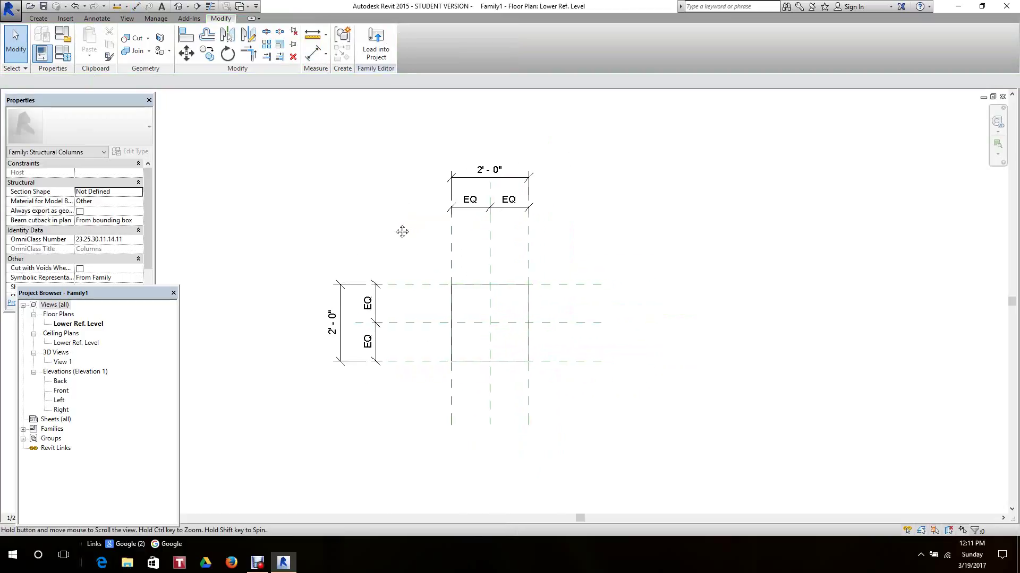
Label the overall horizontal dimension with a new family type parameter named Width.
{"action": "scroll", "coordinate": [469, 181], "scroll_direction": "up", "scroll_amount": 3}
{"action": "left_click", "coordinate": [469, 182]}
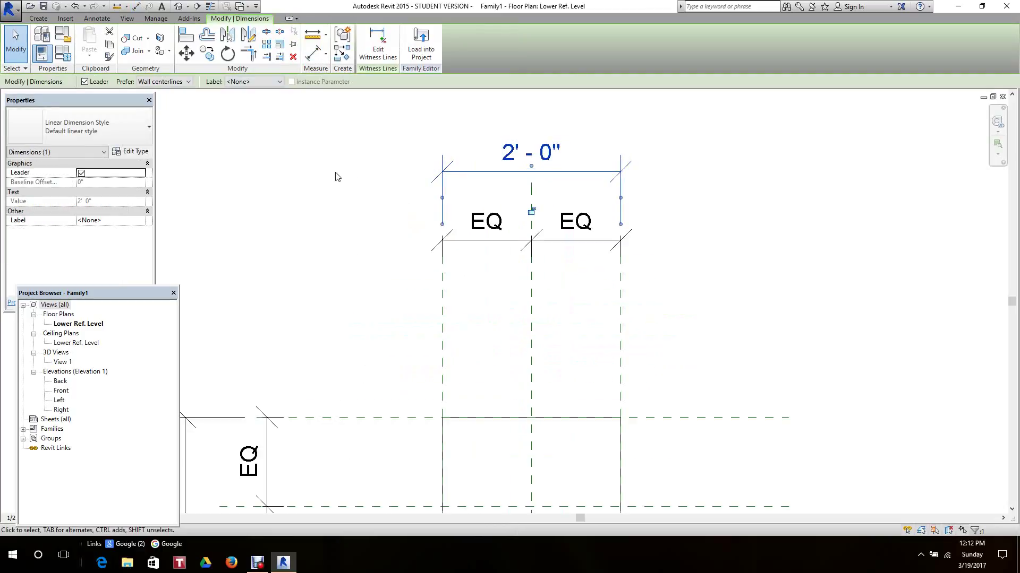
{"action": "left_click", "coordinate": [279, 82]}
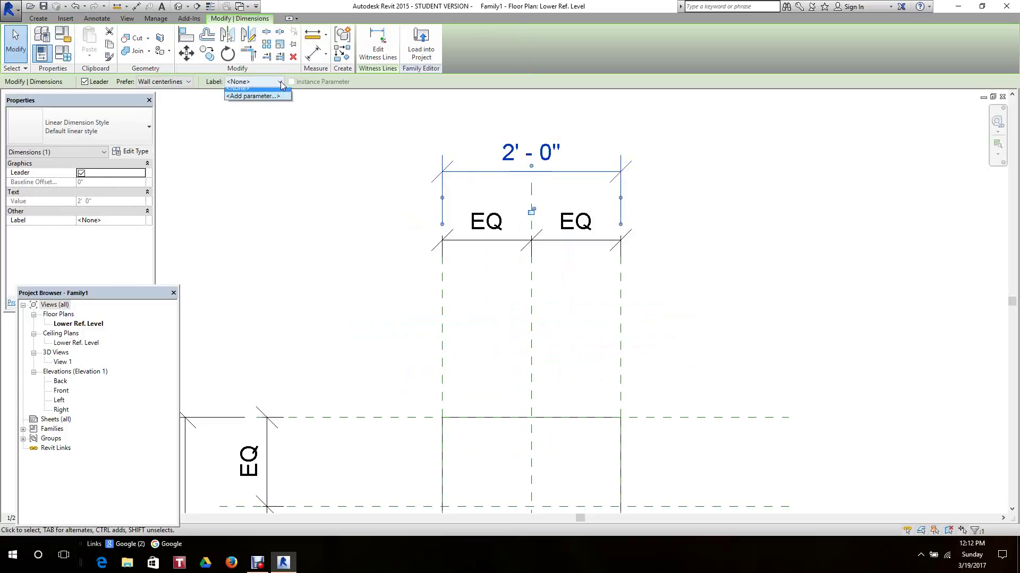
{"action": "left_click", "coordinate": [260, 100]}
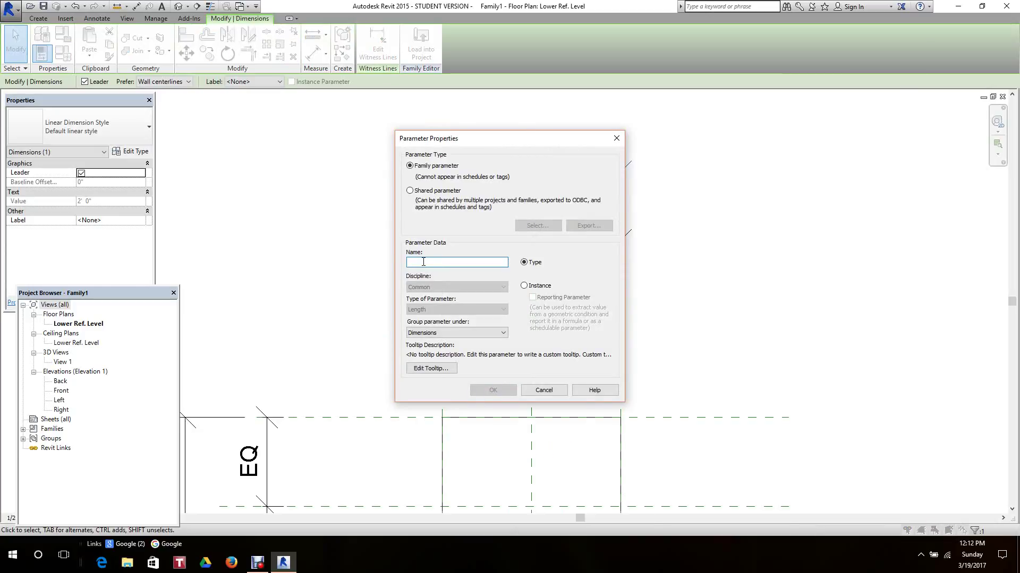
{"action": "type", "text": "W8"}
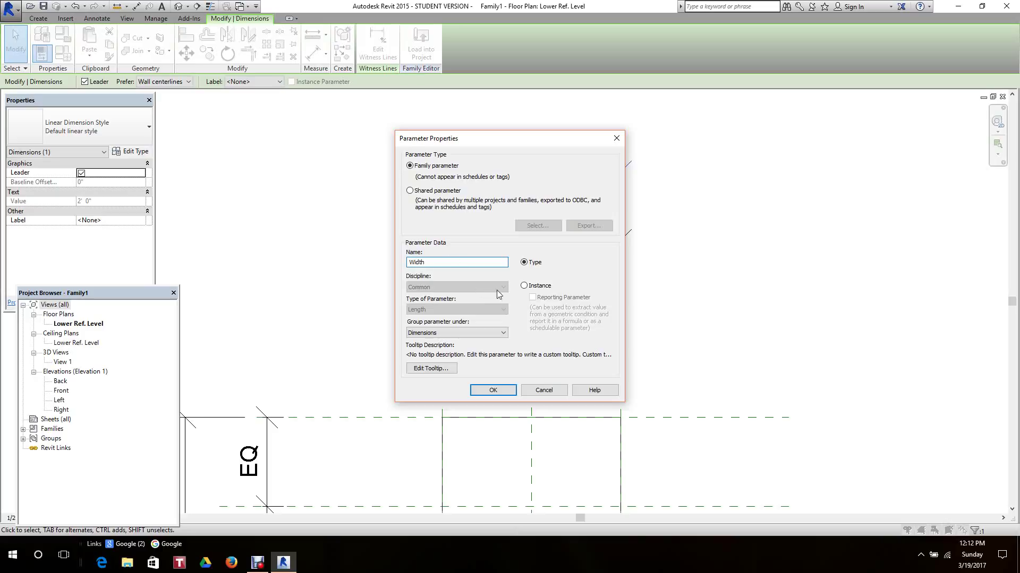
{"action": "left_click", "coordinate": [487, 395]}
Label the overall vertical dimension with a new family type parameter named Depth.
{"action": "scroll", "coordinate": [465, 364], "scroll_direction": "down", "scroll_amount": 2}
{"action": "middle_click_drag", "start_coordinate": [467, 353], "coordinate": [486, 255]}
{"action": "scroll", "coordinate": [391, 326], "scroll_direction": "up", "scroll_amount": 3}
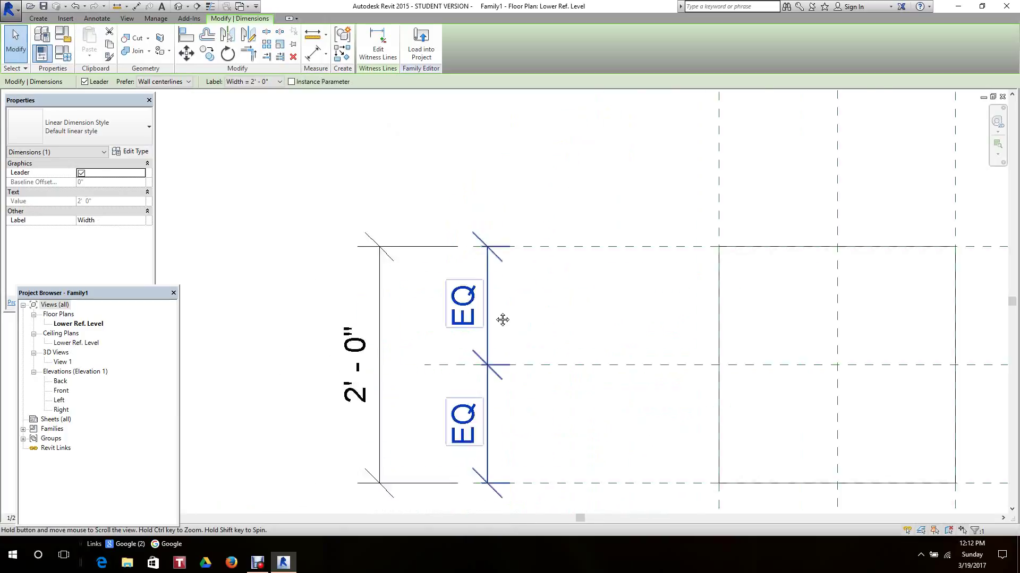
{"action": "middle_click_drag", "start_coordinate": [503, 319], "coordinate": [557, 313]}
{"action": "left_click", "coordinate": [434, 322]}
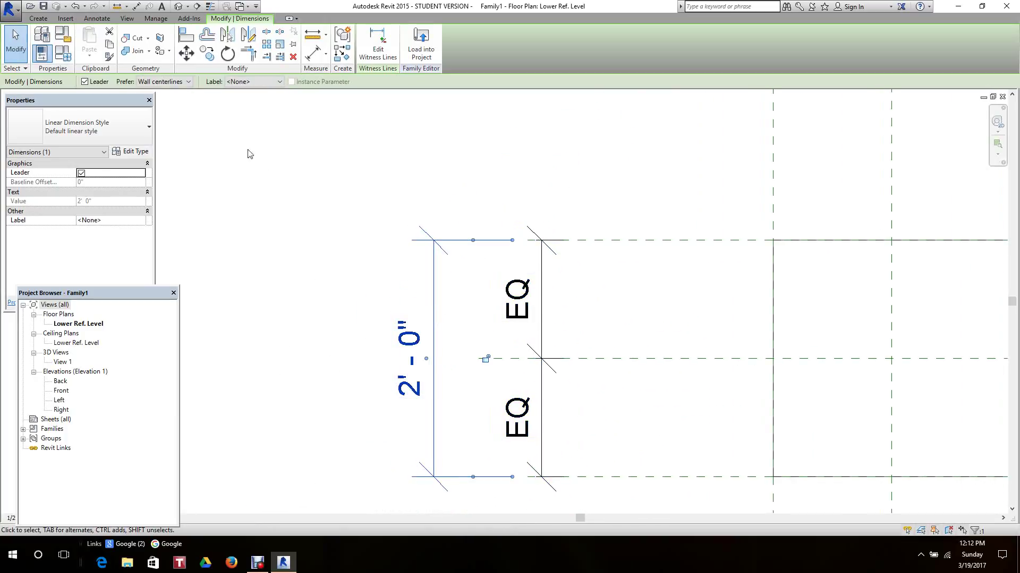
{"action": "left_click", "coordinate": [268, 82]}
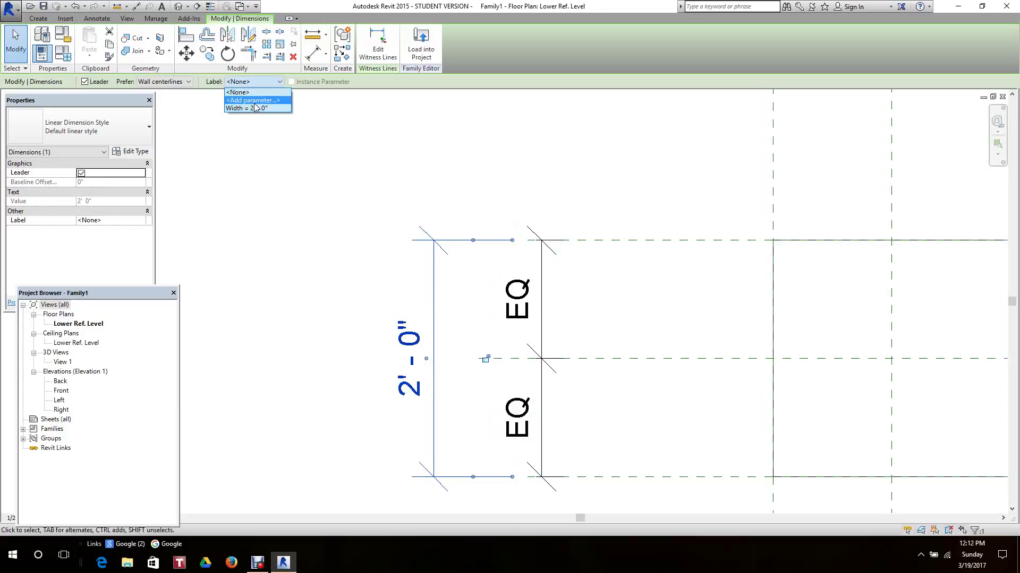
{"action": "left_click", "coordinate": [255, 102]}
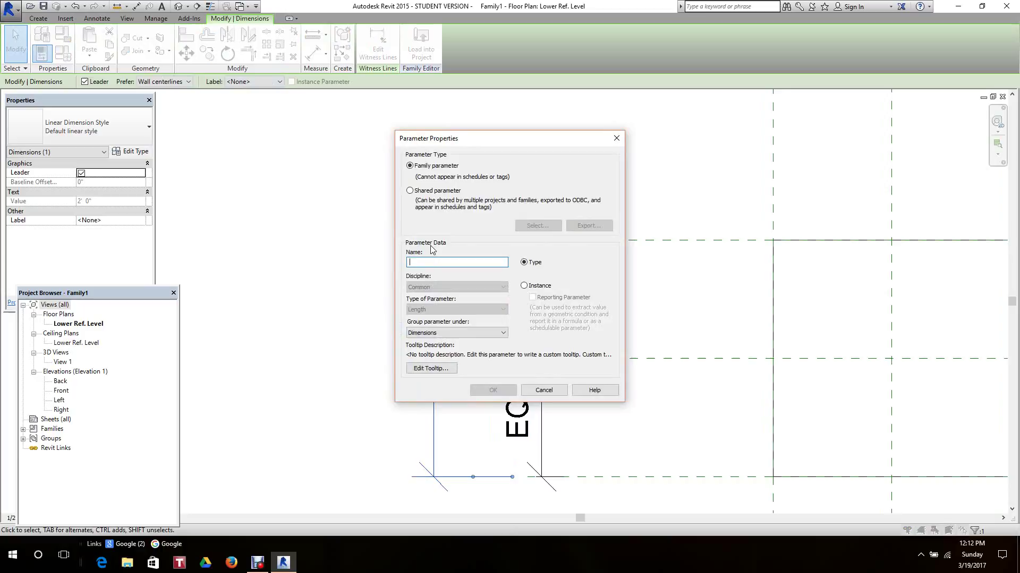
{"action": "type", "text": "Depth"}
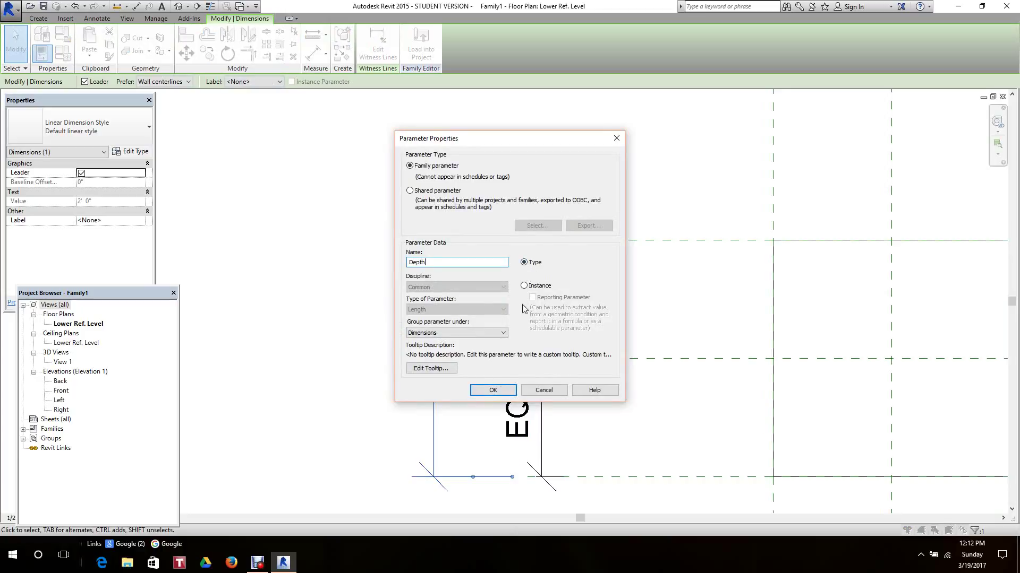
{"action": "left_click", "coordinate": [498, 392]}
{"action": "scroll", "coordinate": [485, 348], "scroll_direction": "down", "scroll_amount": 2}
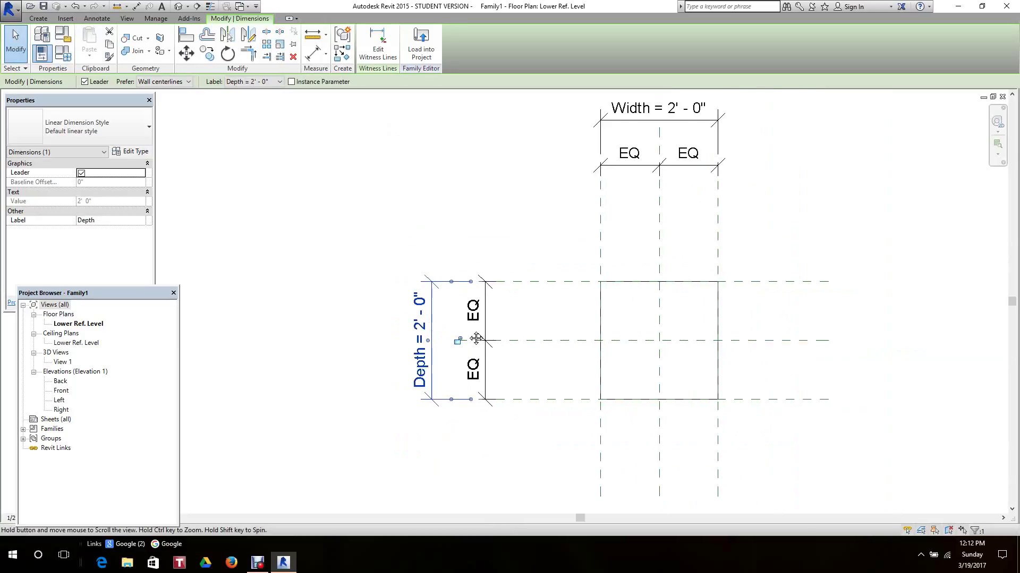
{"action": "left_click", "coordinate": [489, 244]}
{"action": "scroll", "coordinate": [490, 243], "scroll_direction": "up", "scroll_amount": 2}
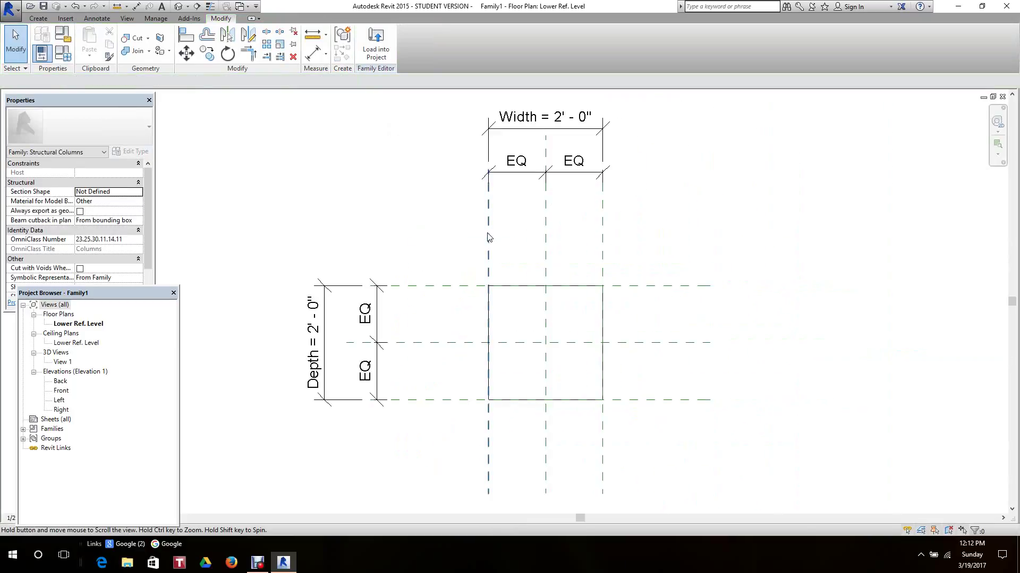
Open the Front elevation view showing the blend between the lower and upper reference levels.
{"action": "double_click", "coordinate": [61, 391]}
{"action": "scroll", "coordinate": [312, 366], "scroll_direction": "down", "scroll_amount": 2}
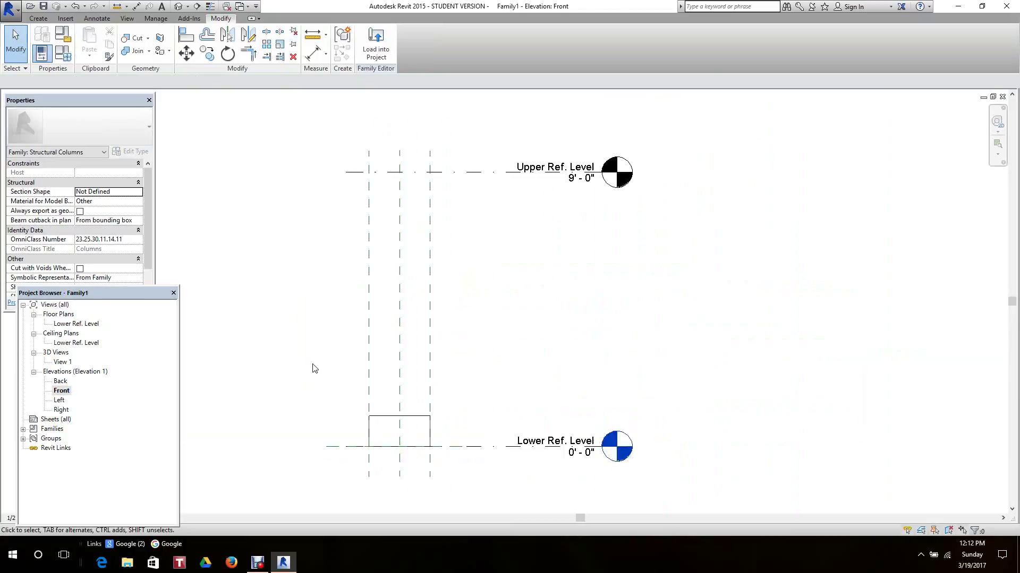
{"action": "middle_click_drag", "start_coordinate": [336, 361], "coordinate": [405, 326]}
{"action": "scroll", "coordinate": [409, 373], "scroll_direction": "up", "scroll_amount": 2}
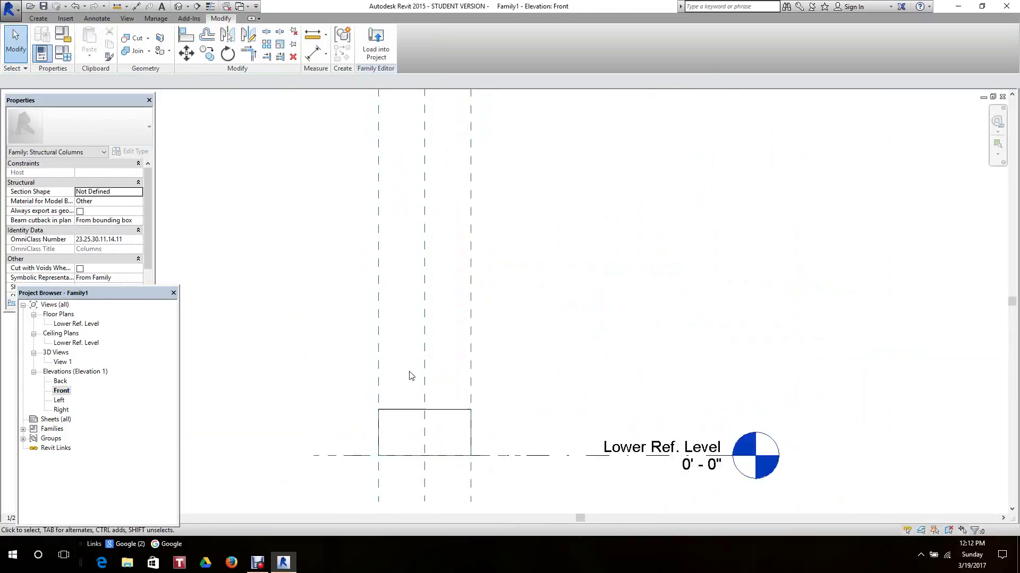
{"action": "middle_click_drag", "start_coordinate": [409, 373], "coordinate": [415, 397]}
{"action": "scroll", "coordinate": [407, 384], "scroll_direction": "down", "scroll_amount": 1}
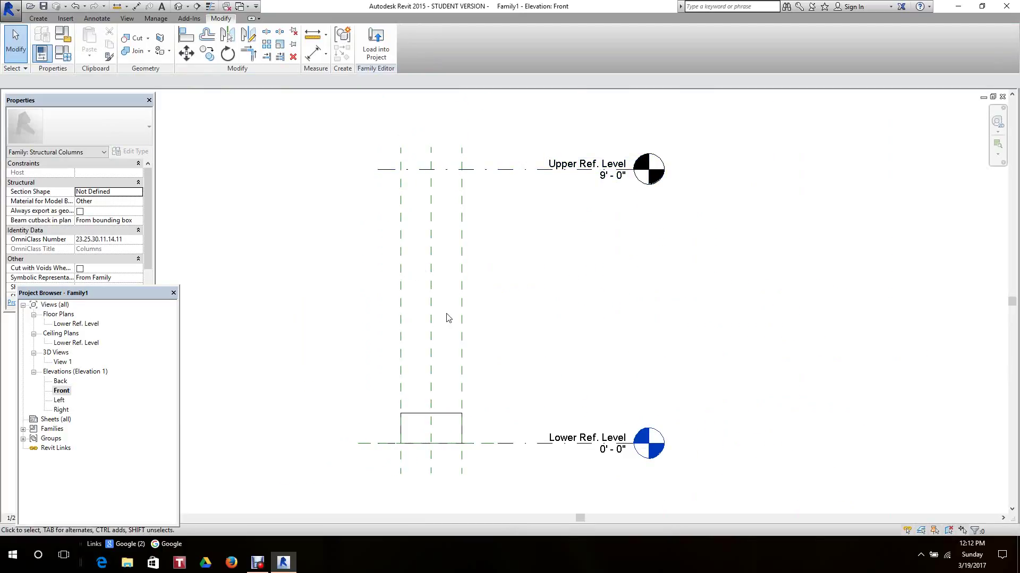
{"action": "middle_click_drag", "start_coordinate": [548, 230], "coordinate": [549, 230]}
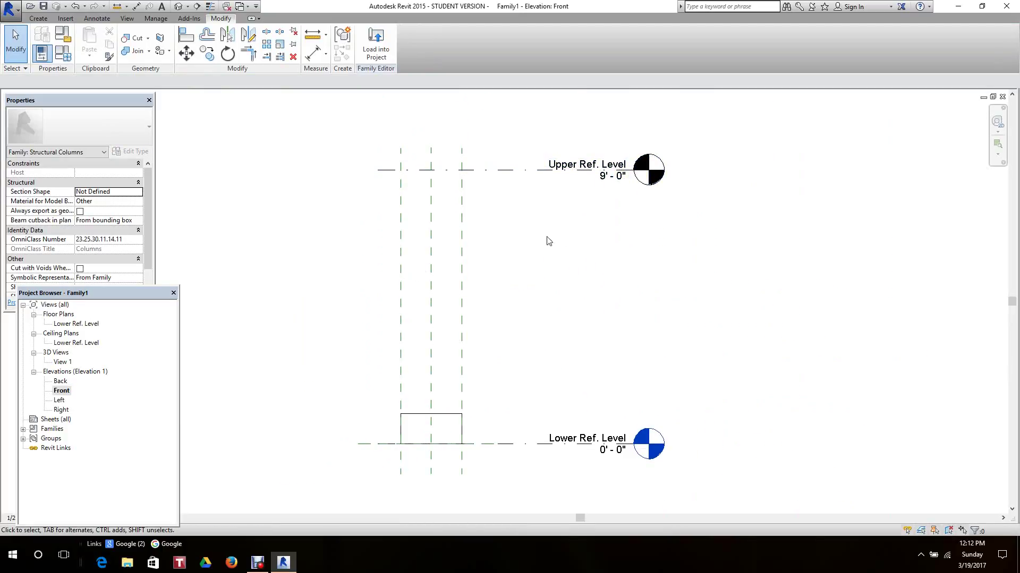
{"action": "scroll", "coordinate": [526, 280], "scroll_direction": "up", "scroll_amount": 1}
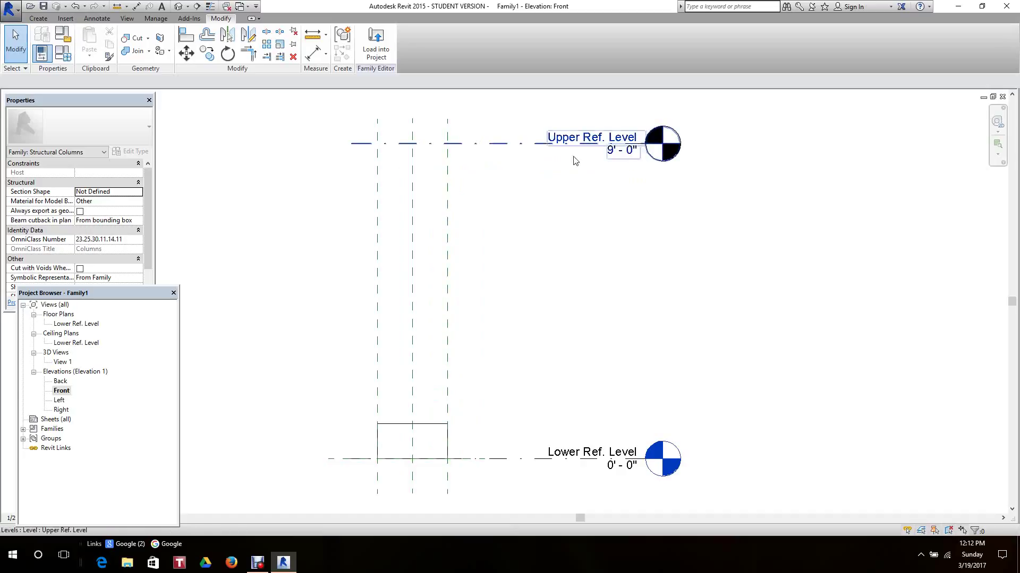
Align the top edge of the blend to the Upper Ref. Level and lock it.
{"action": "left_click", "coordinate": [186, 36]}
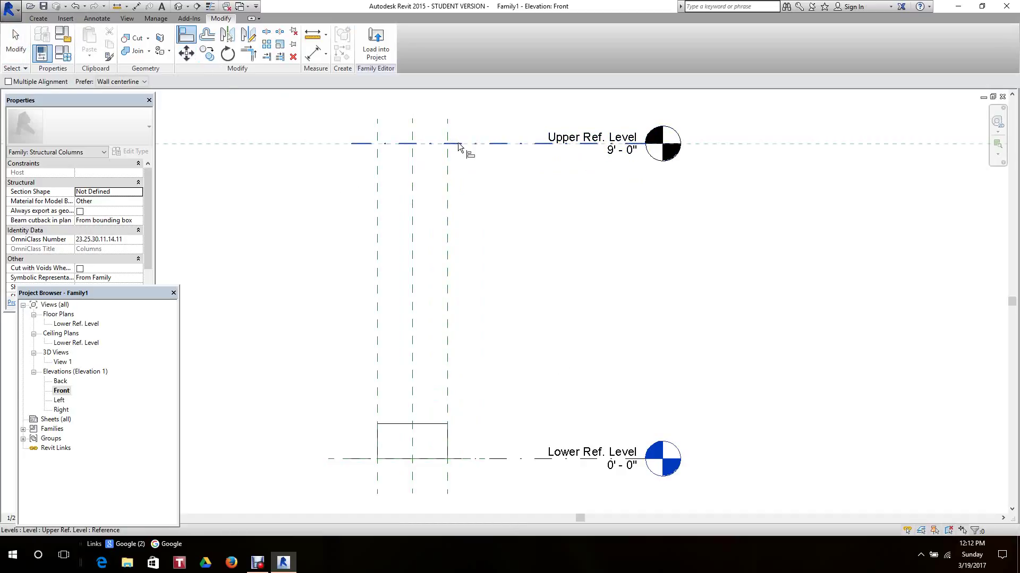
{"action": "left_click", "coordinate": [463, 143]}
{"action": "left_click", "coordinate": [431, 424]}
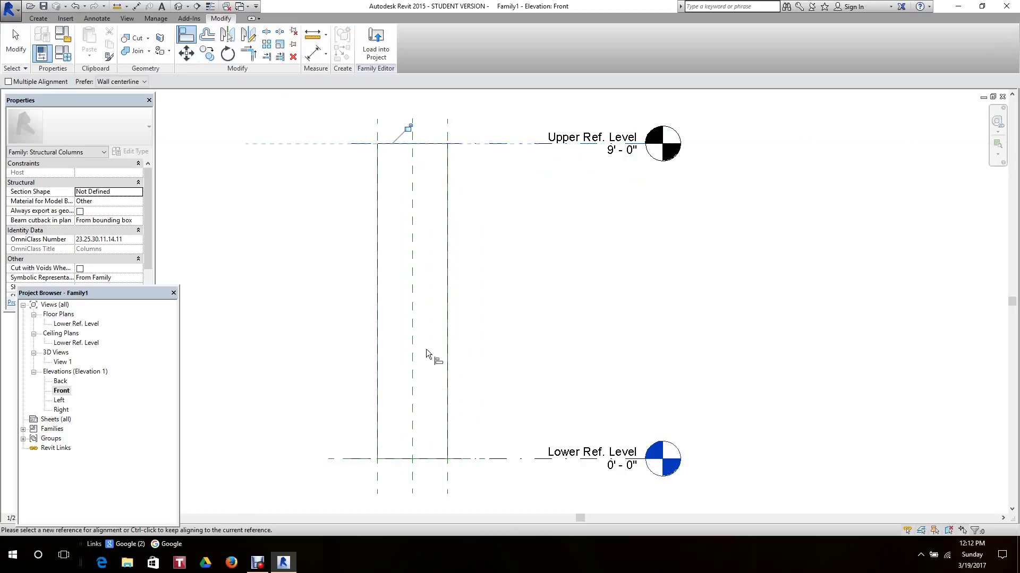
{"action": "left_click", "coordinate": [408, 129]}
Open the default 3D view, leave the Align command and select the column blend.
{"action": "left_click", "coordinate": [179, 6]}
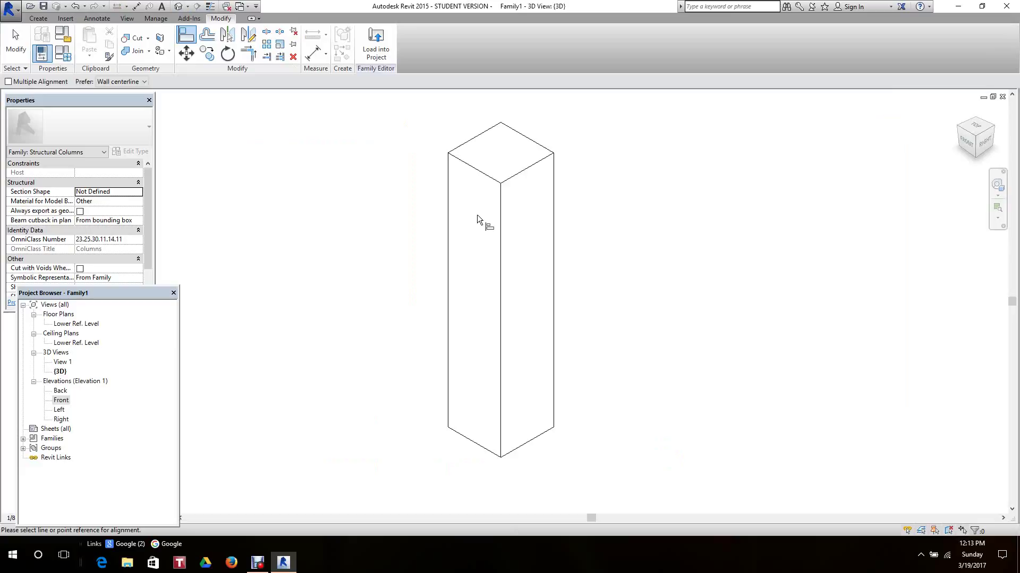
{"action": "scroll", "coordinate": [477, 215], "scroll_direction": "up", "scroll_amount": 3}
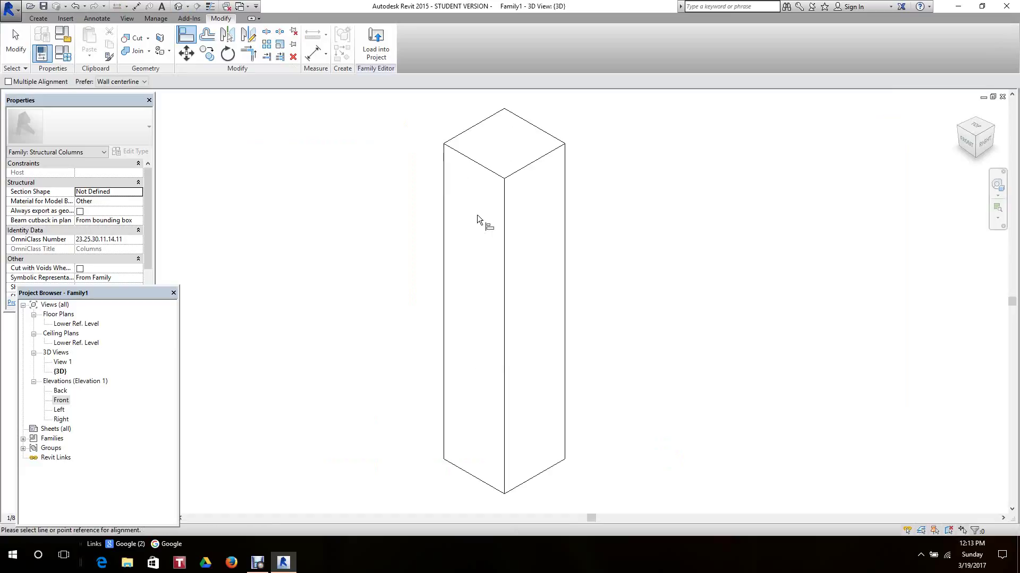
{"action": "right_click", "coordinate": [373, 227]}
{"action": "left_click", "coordinate": [398, 235]}
{"action": "scroll", "coordinate": [389, 235], "scroll_direction": "down", "scroll_amount": 2}
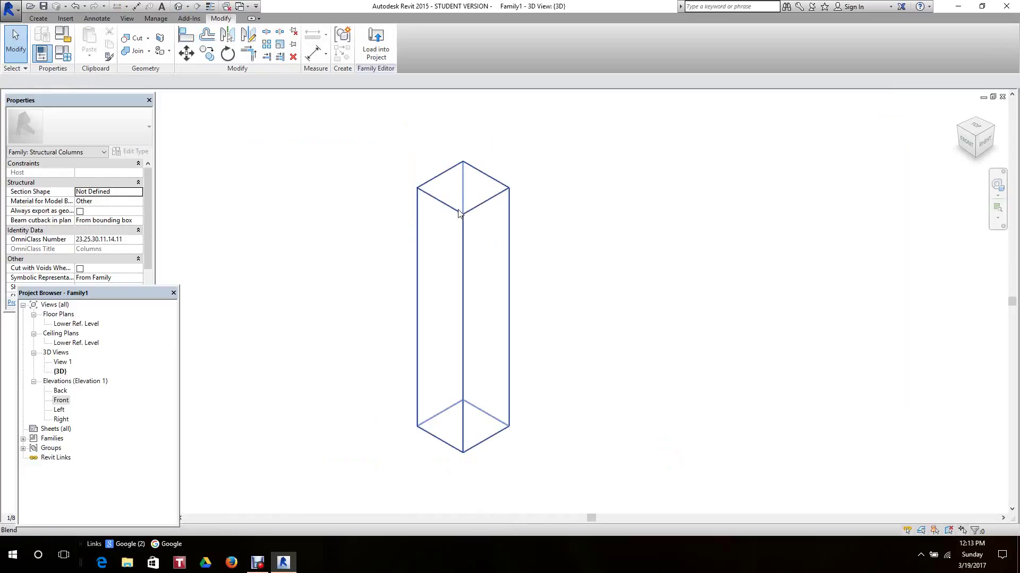
{"action": "left_click", "coordinate": [460, 215]}
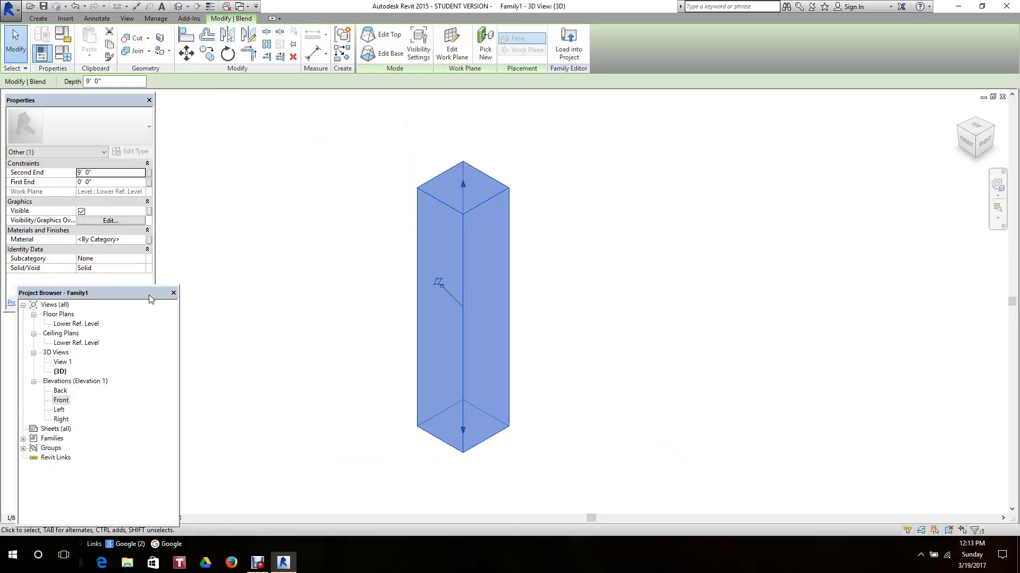
Associate the blend's Material property with the existing Structural Material family parameter.
{"action": "left_click_drag", "start_coordinate": [155, 297], "coordinate": [924, 194]}
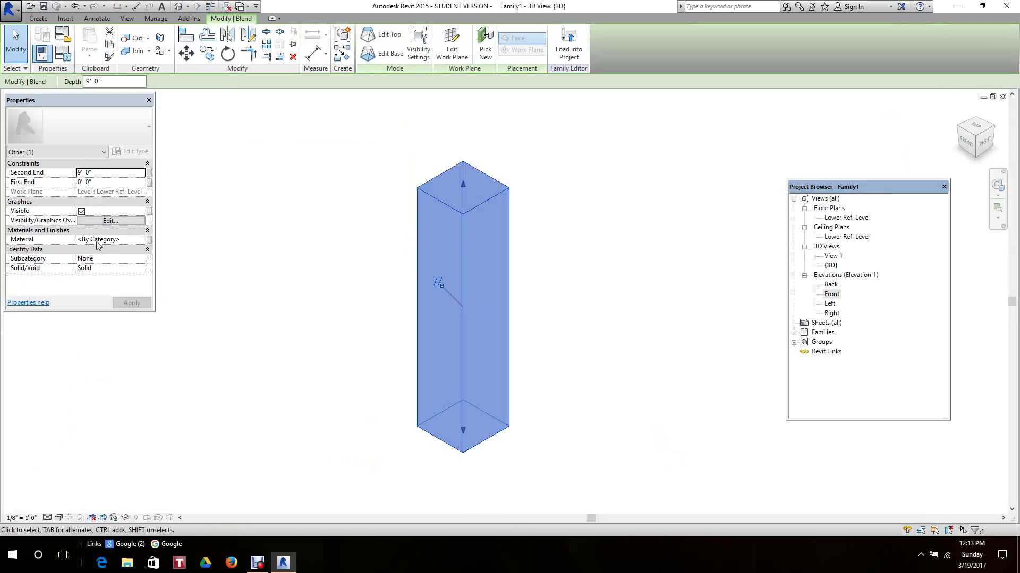
{"action": "left_click", "coordinate": [148, 240]}
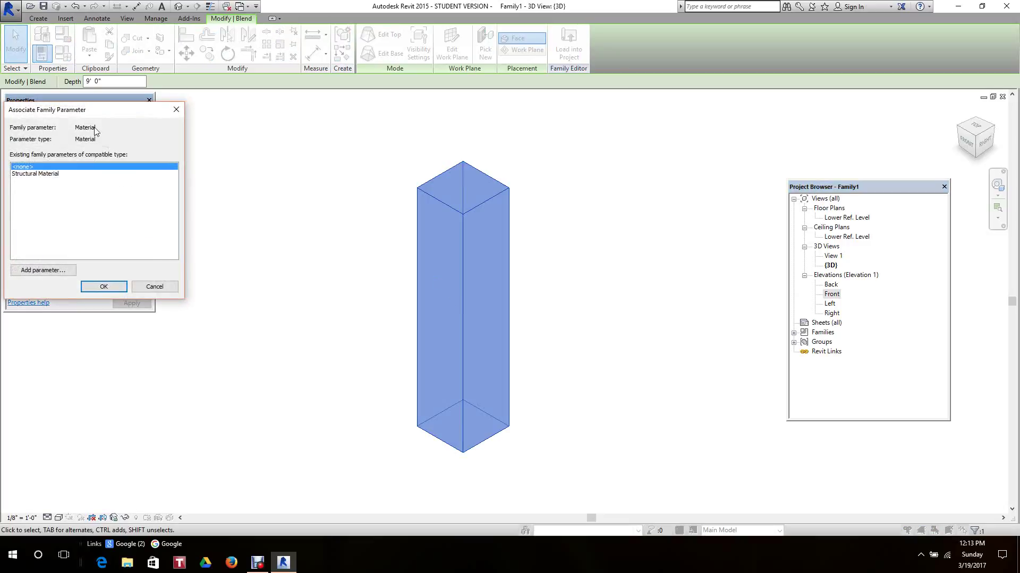
{"action": "left_click", "coordinate": [40, 175]}
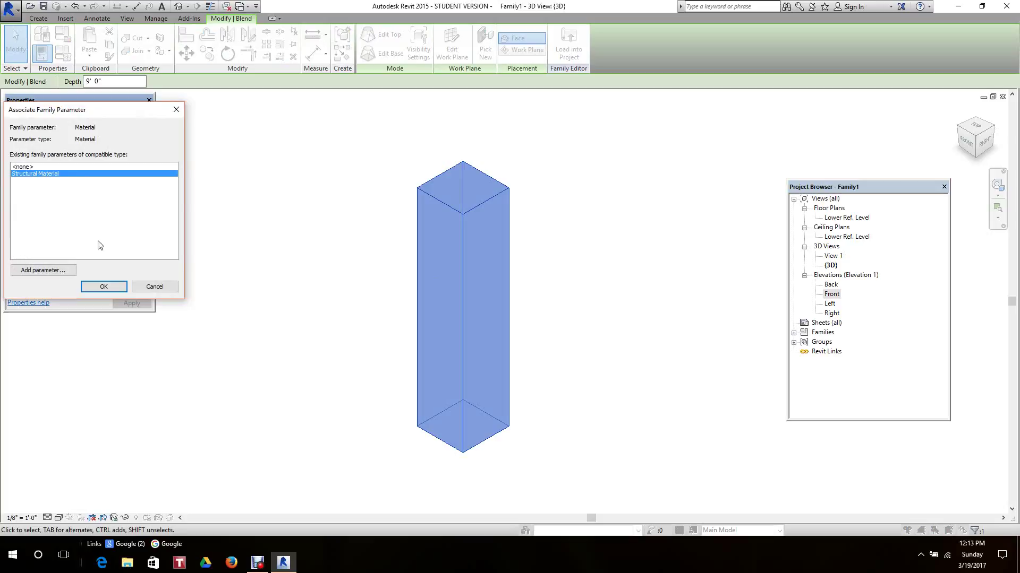
{"action": "left_click", "coordinate": [103, 288]}
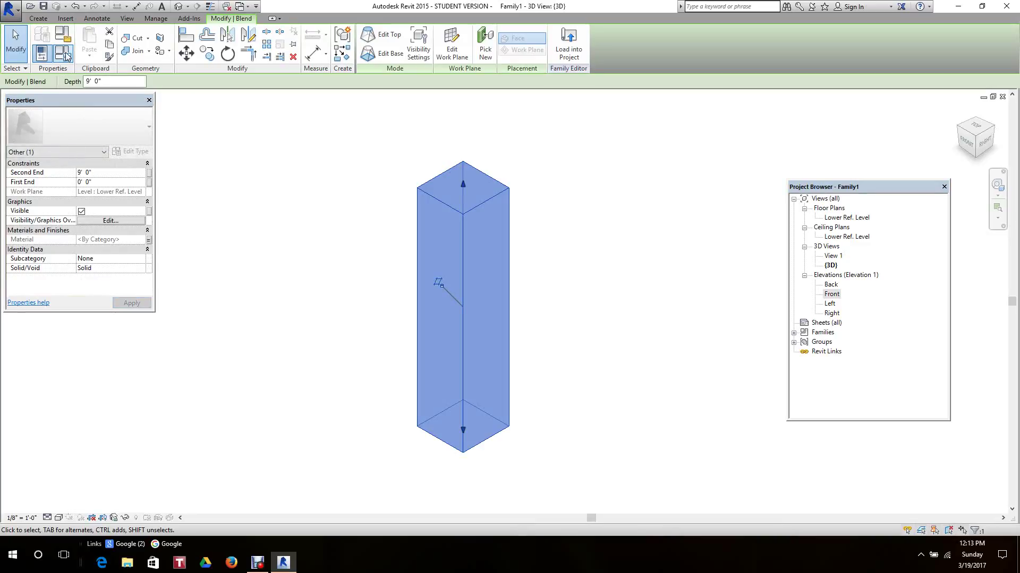
Review the family's material and dimension parameters in Family Types and examine the column in 3D.
{"action": "left_click", "coordinate": [67, 55]}
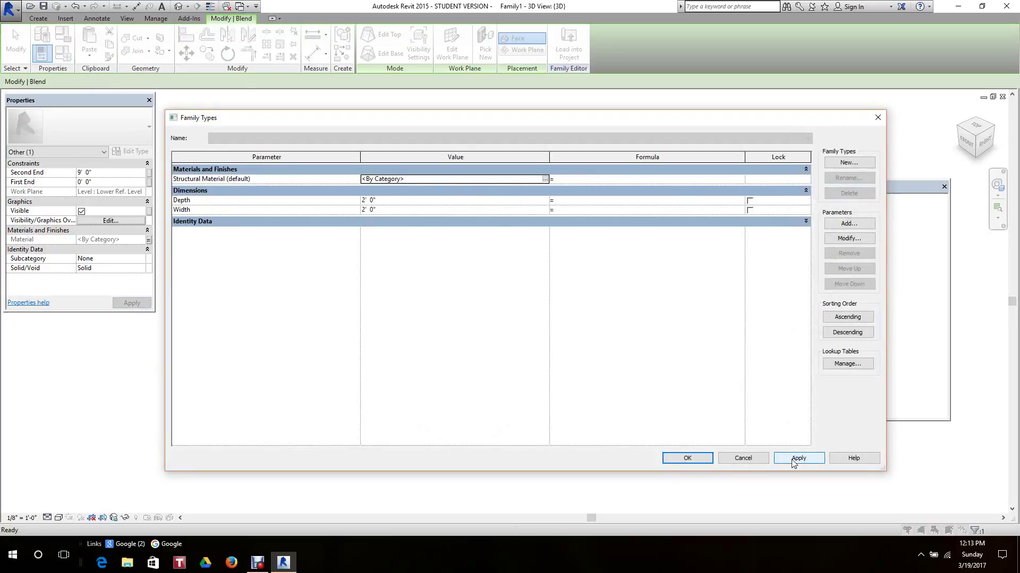
{"action": "left_click", "coordinate": [685, 459]}
{"action": "scroll", "coordinate": [660, 380], "scroll_direction": "down", "scroll_amount": 2}
{"action": "scroll", "coordinate": [661, 381], "scroll_direction": "up", "scroll_amount": 3}
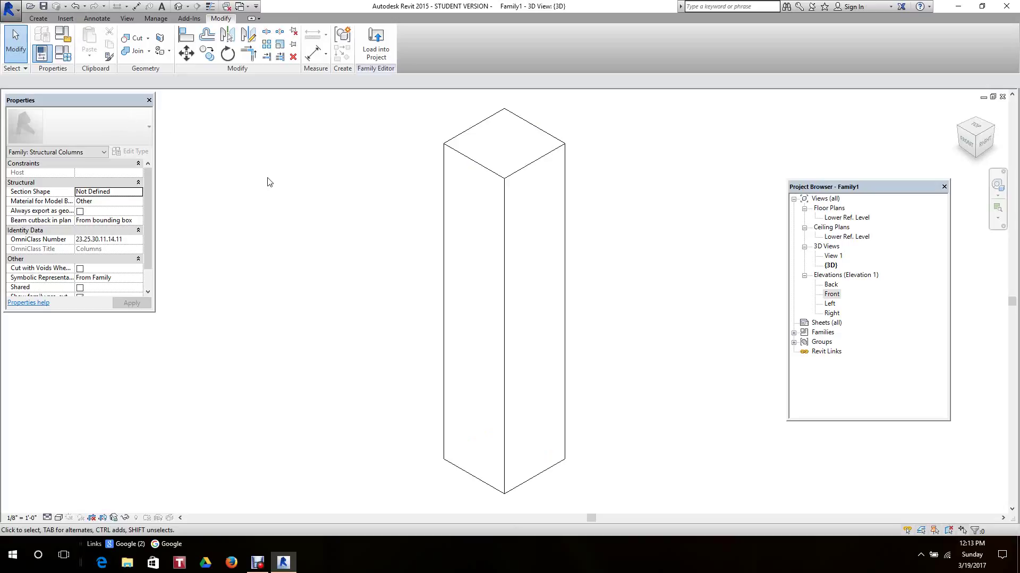
{"action": "scroll", "coordinate": [268, 180], "scroll_direction": "down", "scroll_amount": 2}
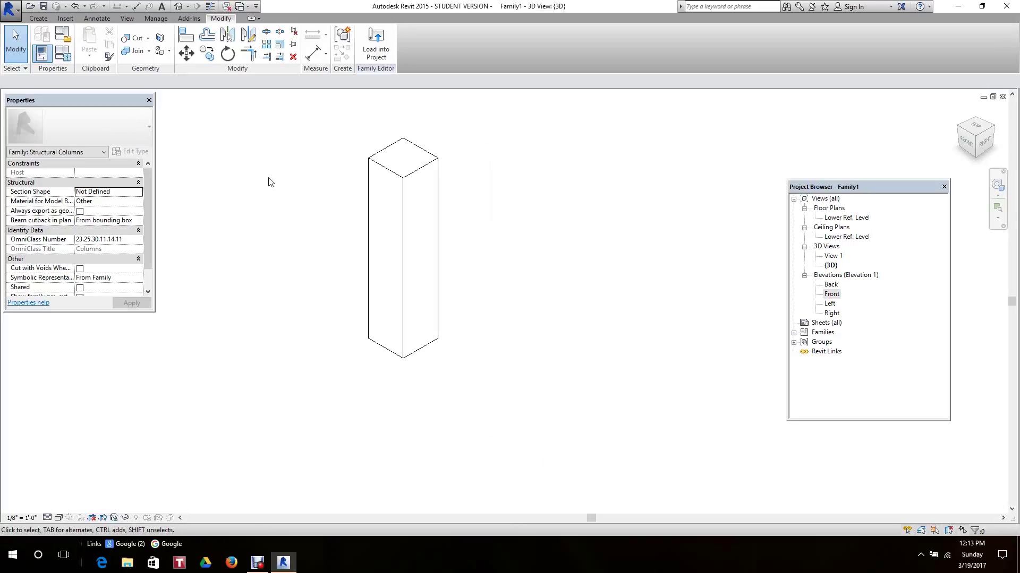
{"action": "scroll", "coordinate": [276, 182], "scroll_direction": "up", "scroll_amount": 2}
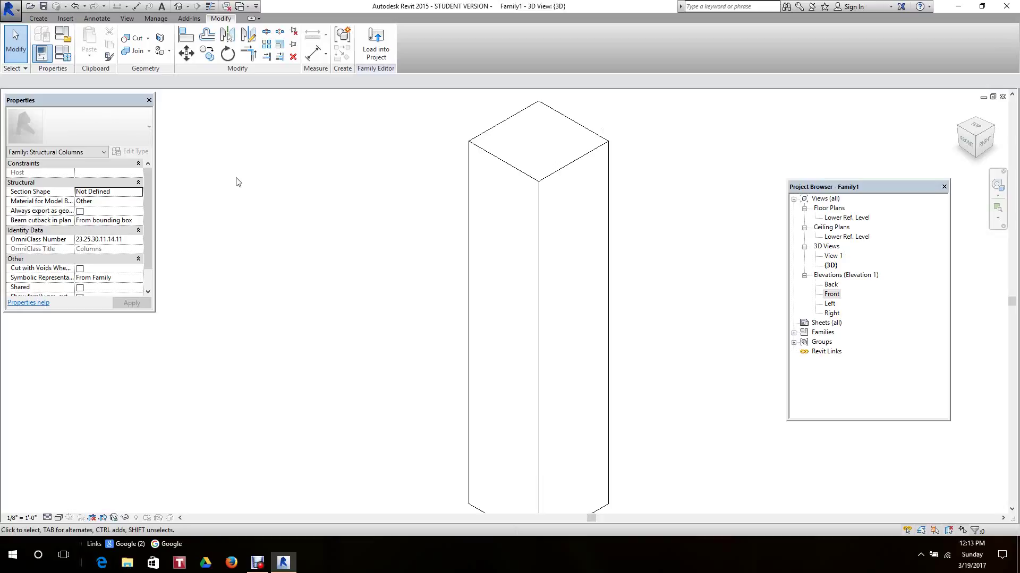
Create a new family type named 2x2 in Family Types.
{"action": "left_click", "coordinate": [63, 57]}
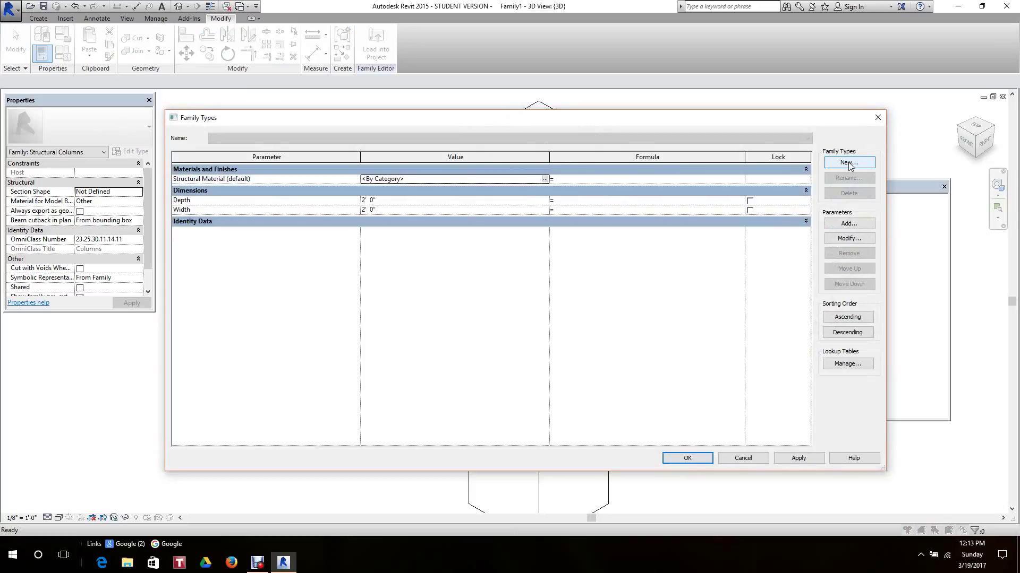
{"action": "left_click", "coordinate": [848, 165]}
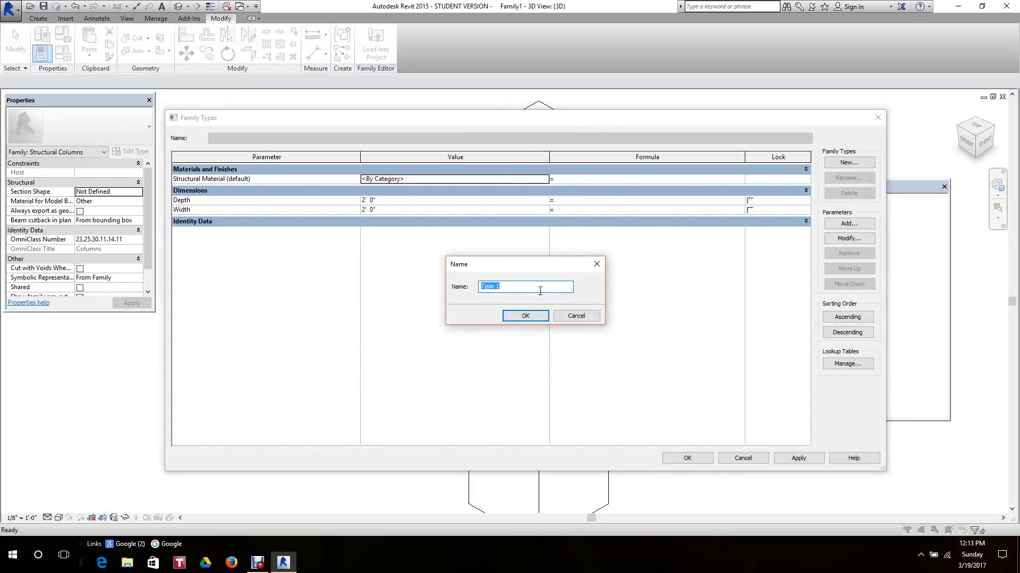
{"action": "type", "text": "2"}
{"action": "key", "text": "BackSpace"}
{"action": "type", "text": "2x2"}
{"action": "left_click", "coordinate": [527, 316]}
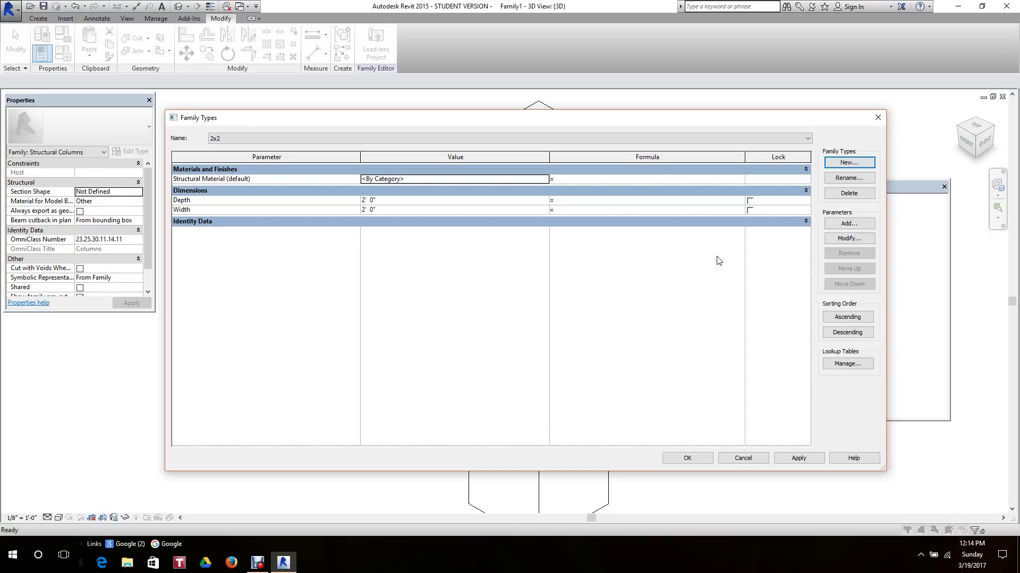
{"action": "left_click", "coordinate": [688, 458]}
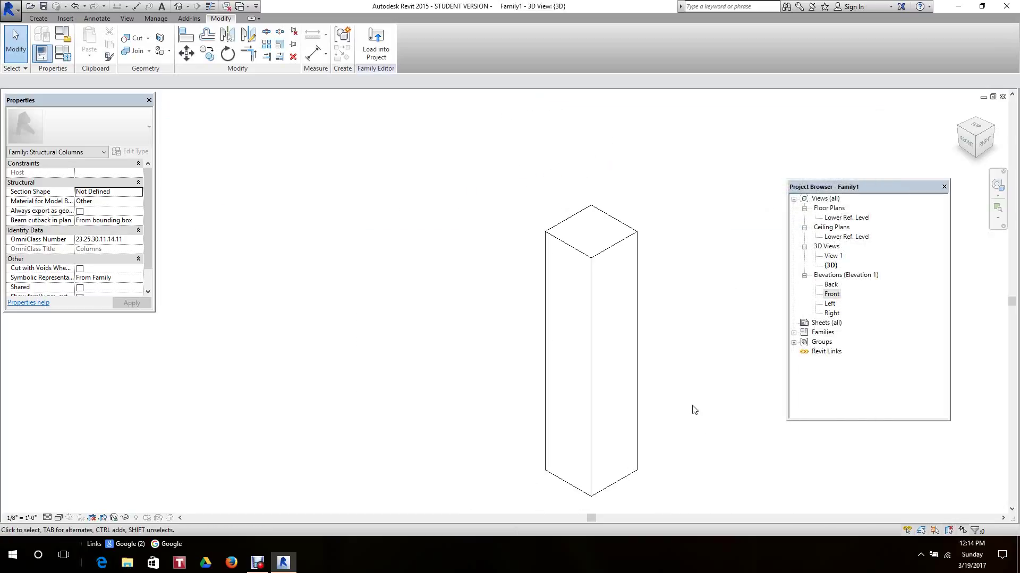
Create a new project from the Structural Template.
{"action": "key", "text": "z"}
{"action": "key", "text": "f"}
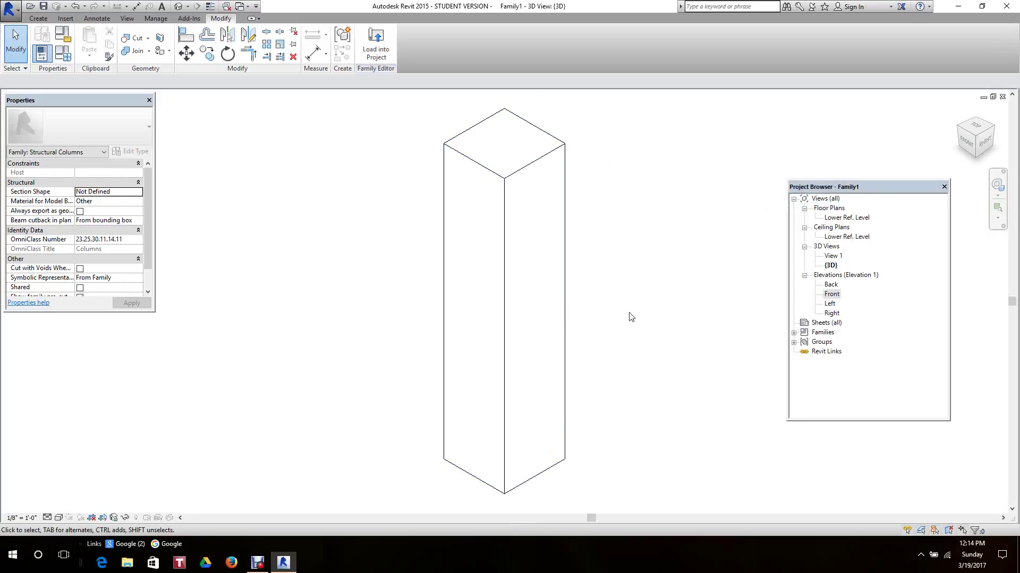
{"action": "scroll", "coordinate": [631, 317], "scroll_direction": "down", "scroll_amount": 1}
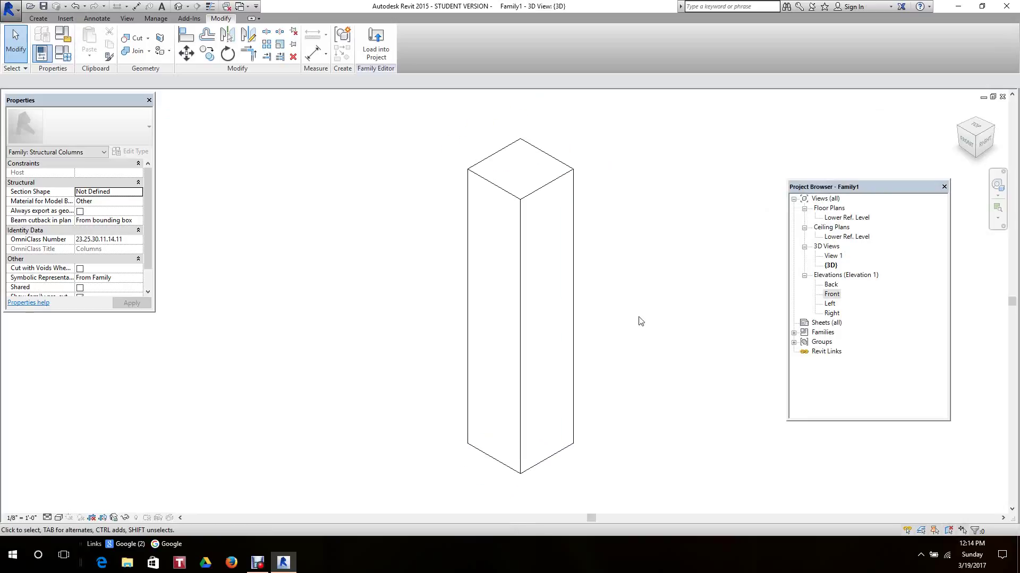
{"action": "left_click", "coordinate": [17, 12]}
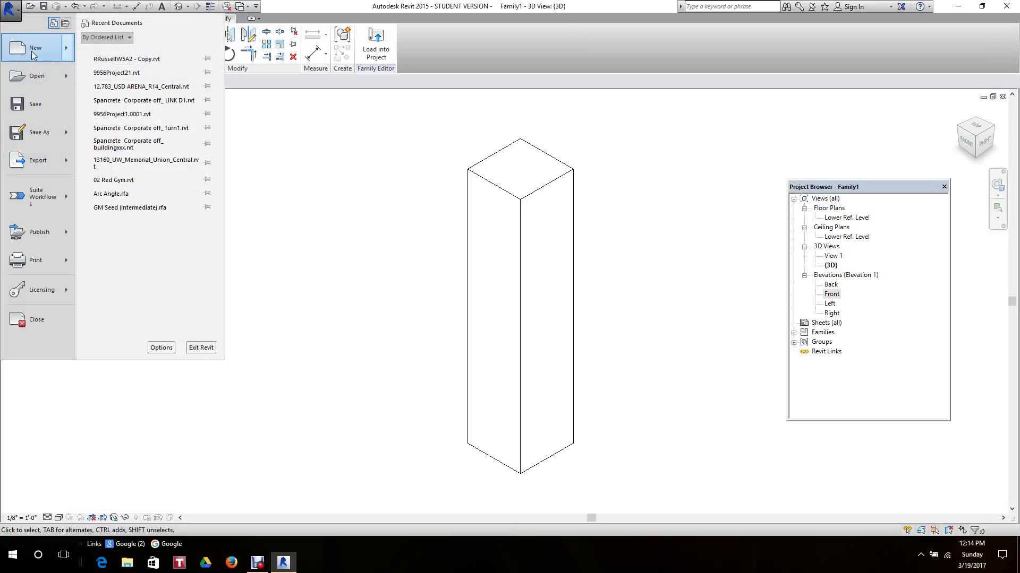
{"action": "mouse_move", "coordinate": [62, 48]}
{"action": "left_click", "coordinate": [113, 52]}
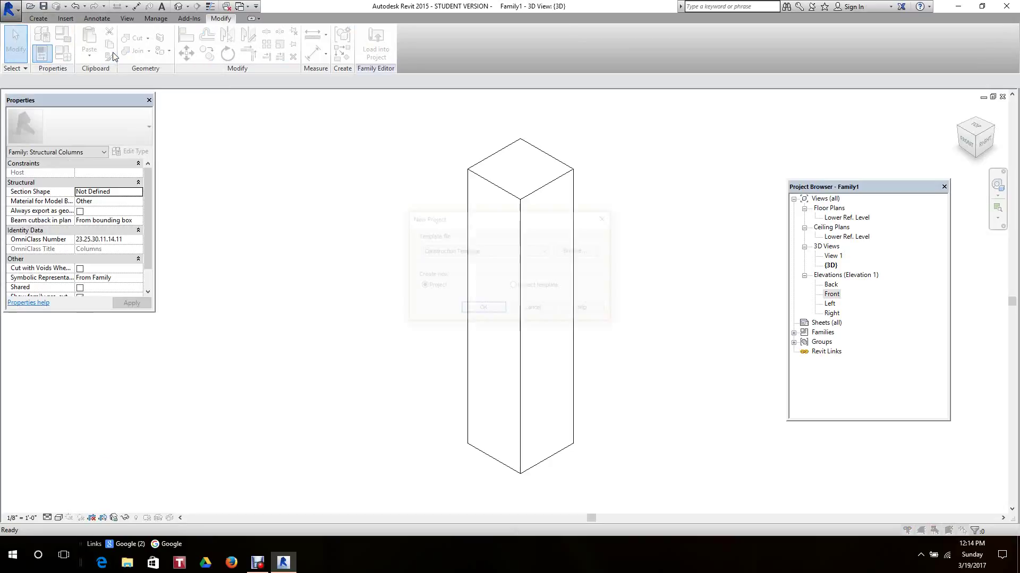
{"action": "left_click", "coordinate": [547, 251]}
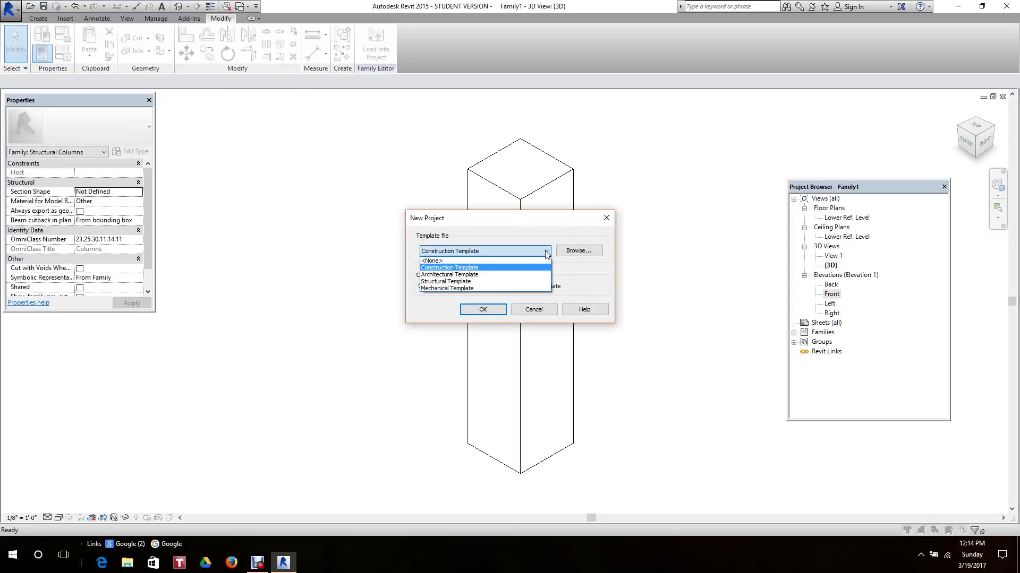
{"action": "left_click", "coordinate": [449, 281]}
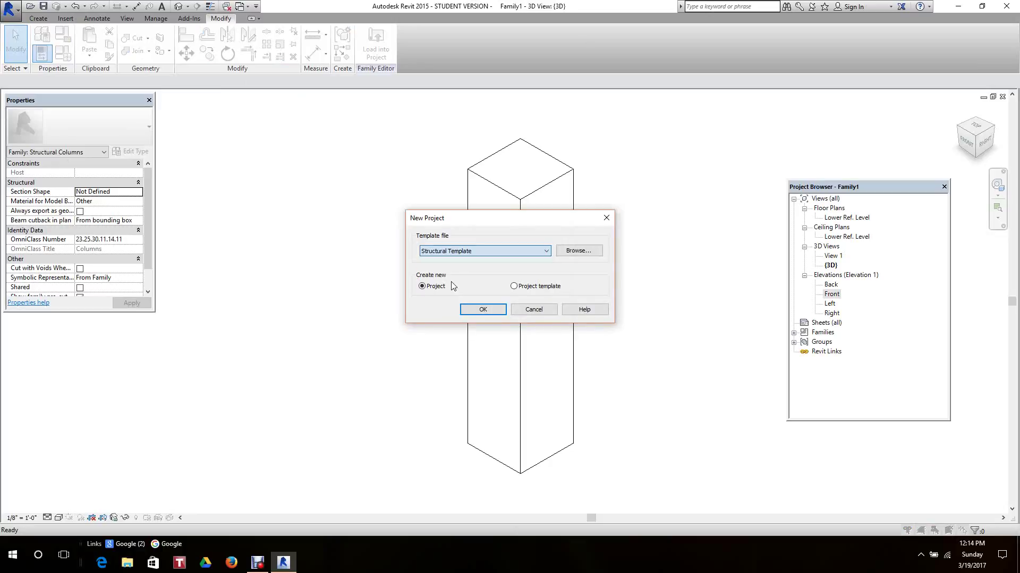
{"action": "left_click", "coordinate": [480, 309]}
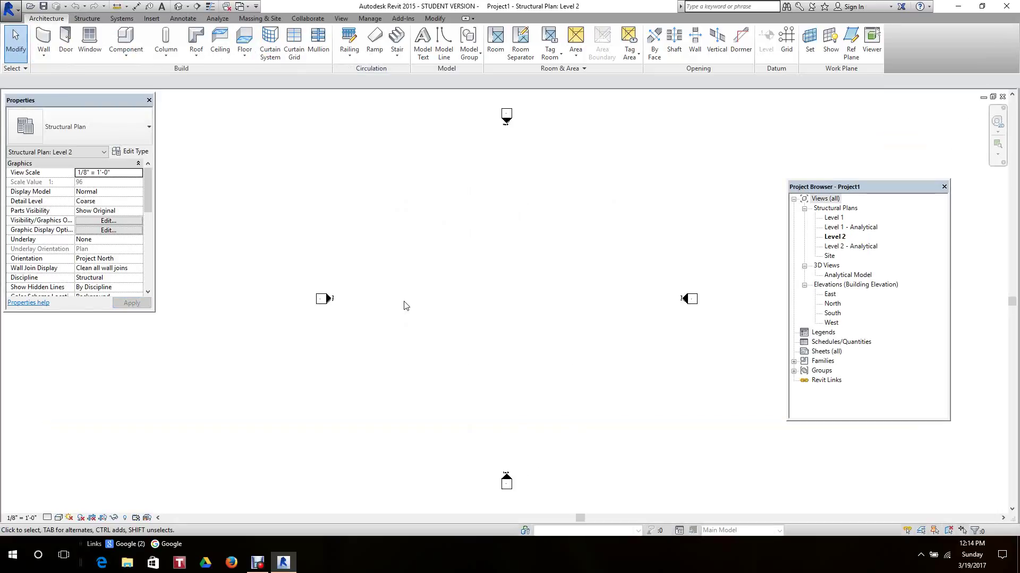
Tile all open views with their contents fitted and maximize the column family's 3D view.
{"action": "key", "text": "w"}
{"action": "key", "text": "t"}
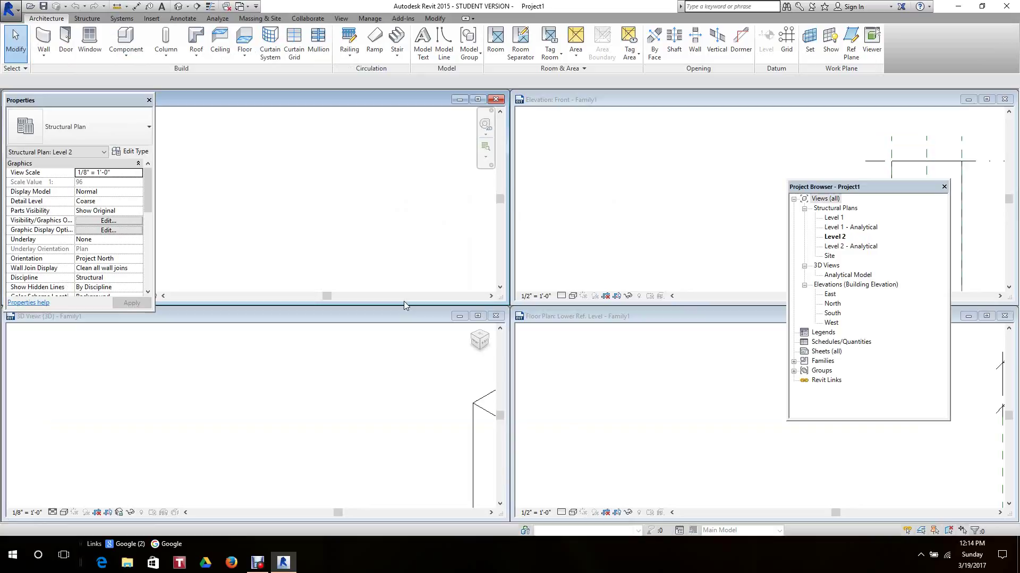
{"action": "key", "text": "z"}
{"action": "key", "text": "a"}
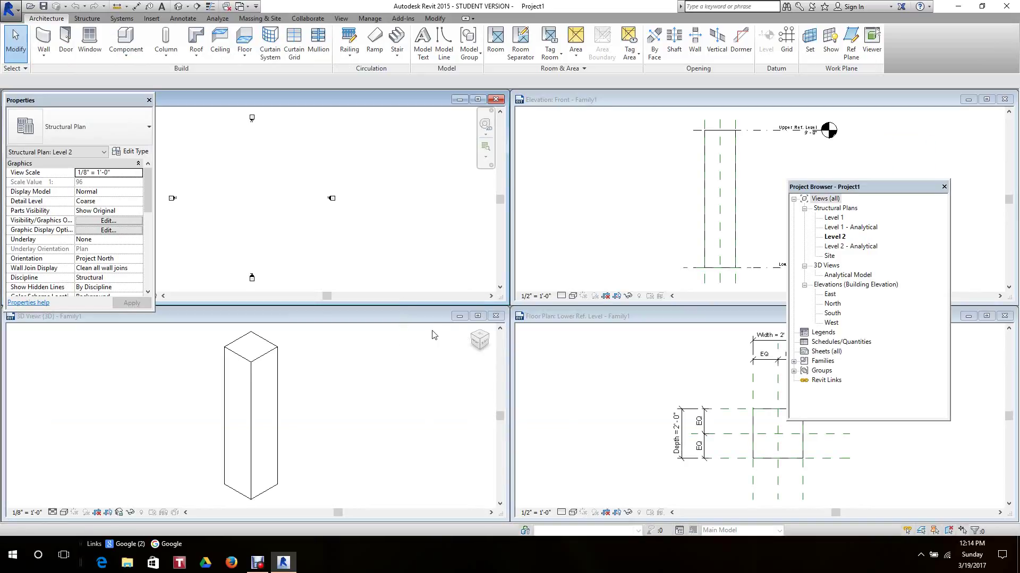
{"action": "left_click", "coordinate": [476, 321]}
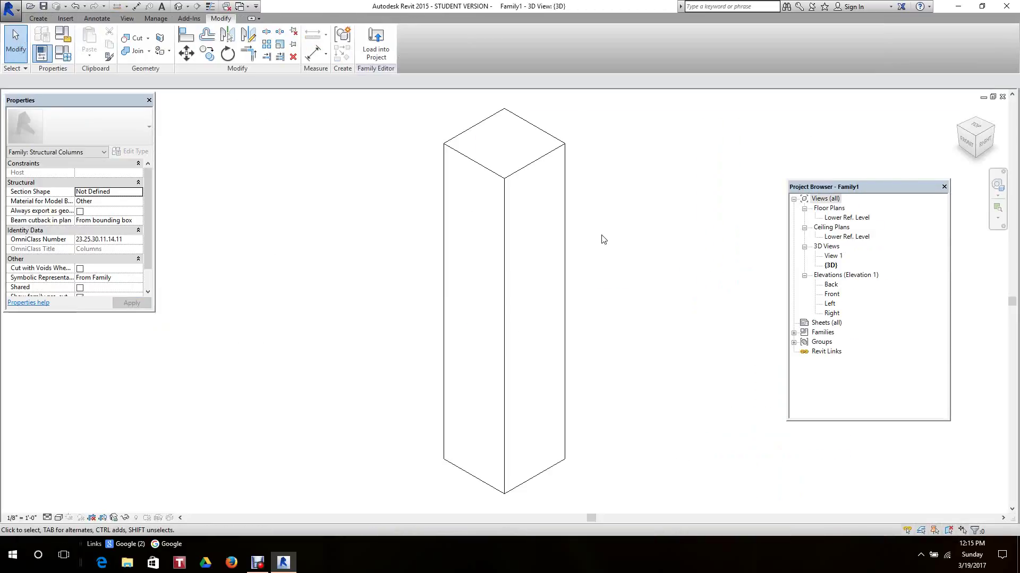
Load the column family into the project and place three 2x2 columns diagonally between the elevation markers in the Level 2 plan.
{"action": "left_click", "coordinate": [374, 55]}
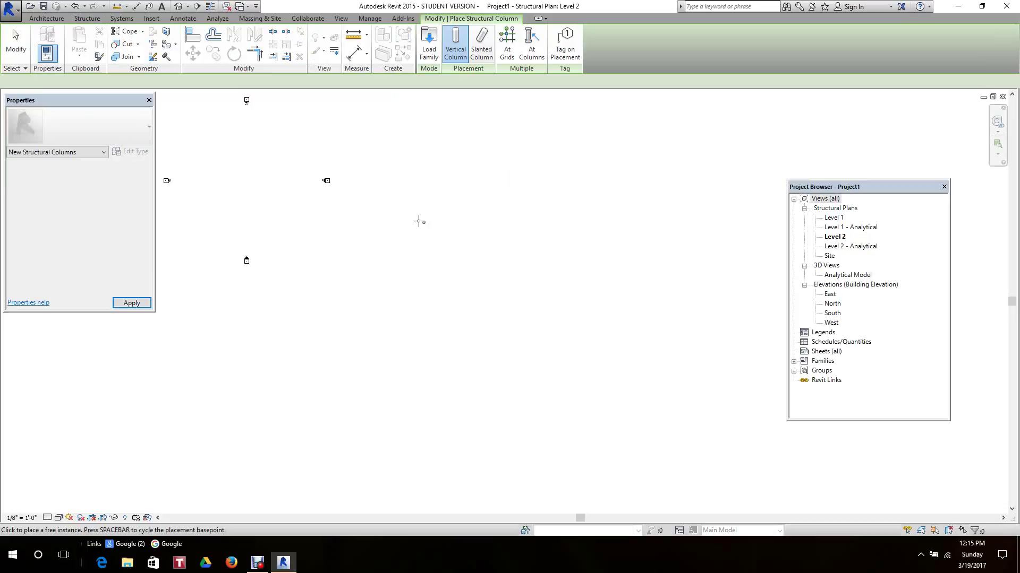
{"action": "scroll", "coordinate": [369, 214], "scroll_direction": "up", "scroll_amount": 3}
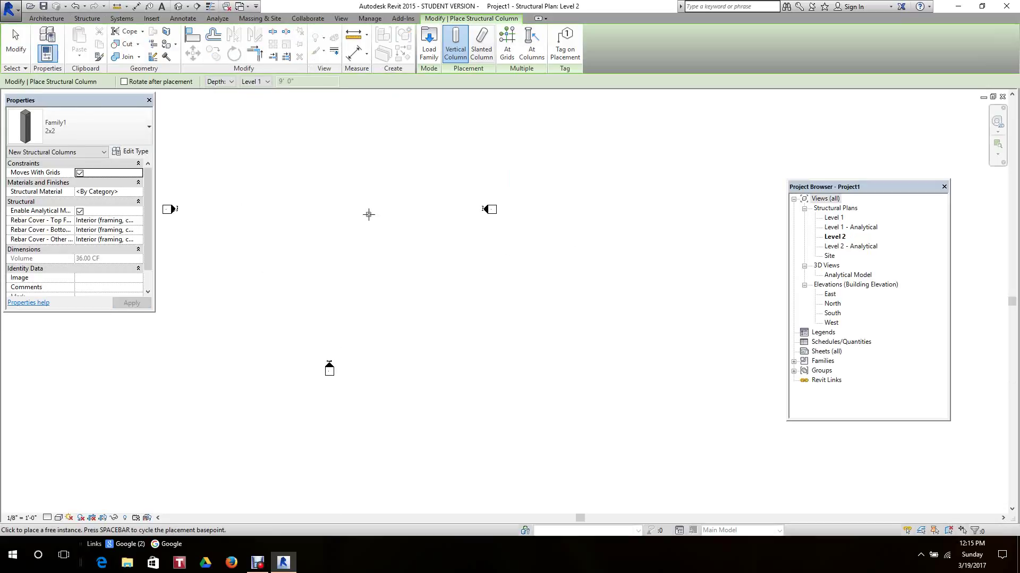
{"action": "middle_click_drag", "start_coordinate": [369, 214], "coordinate": [516, 262]}
{"action": "scroll", "coordinate": [417, 200], "scroll_direction": "up", "scroll_amount": 3}
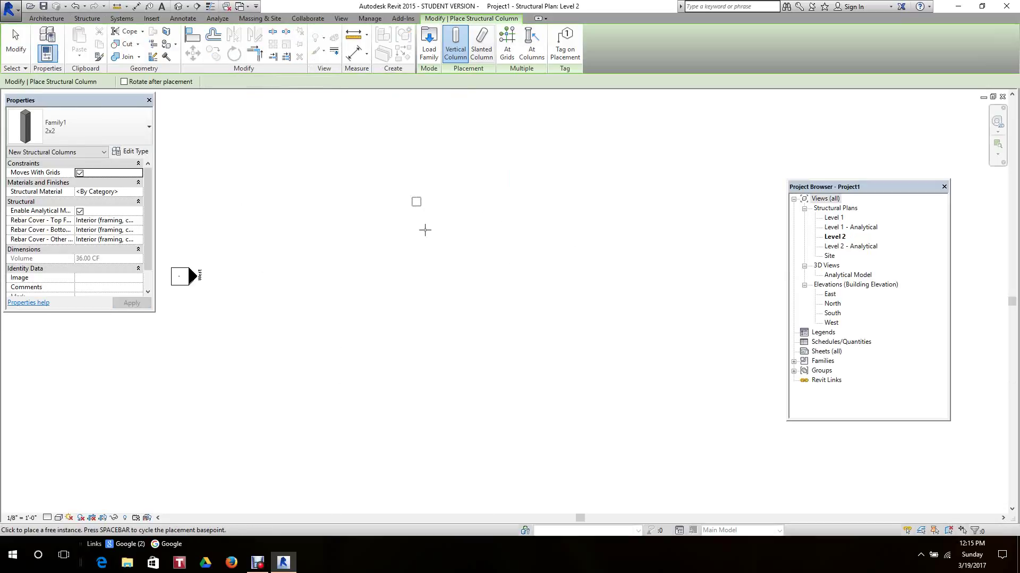
{"action": "left_click", "coordinate": [456, 241]}
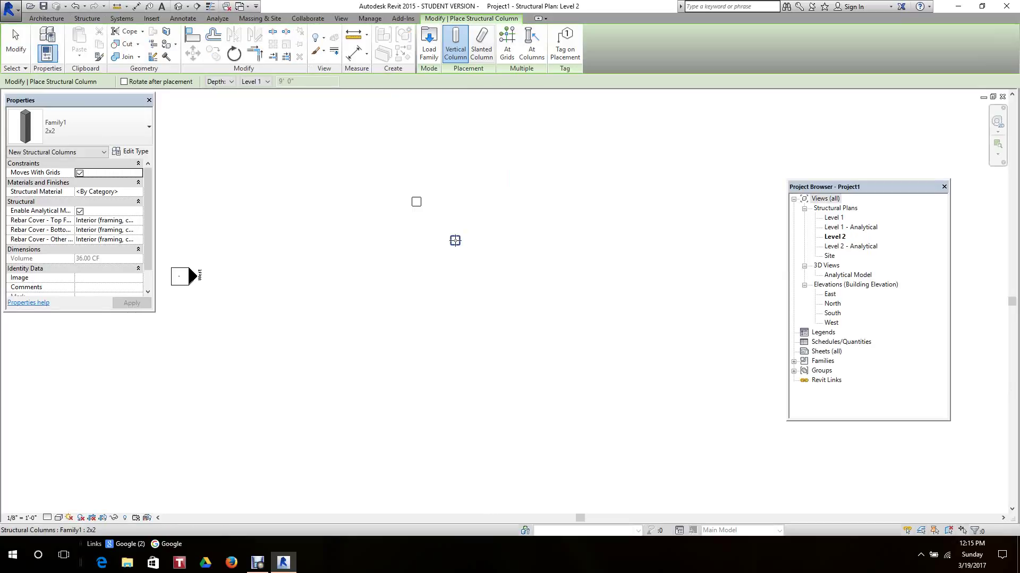
{"action": "right_click", "coordinate": [510, 289]}
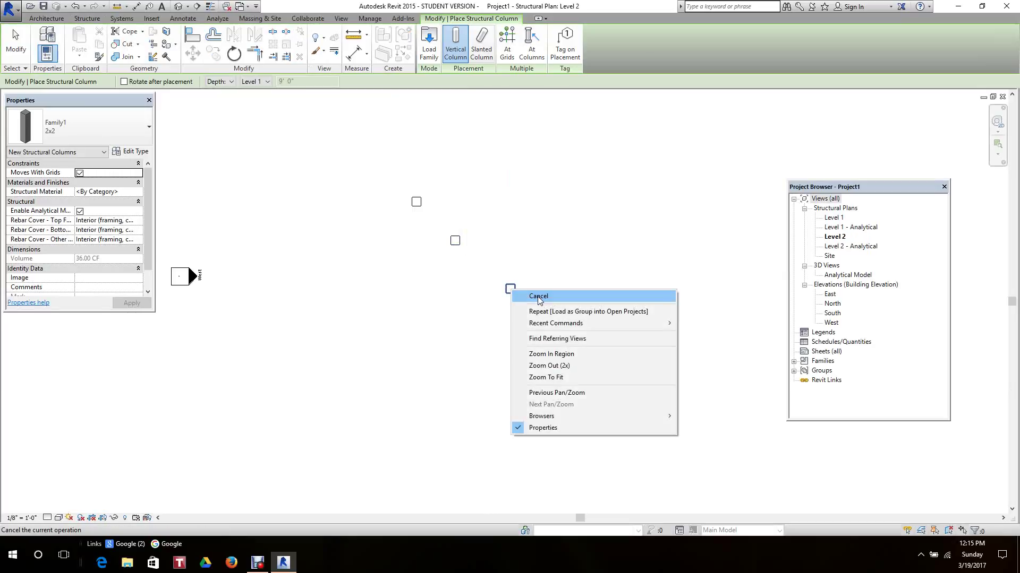
{"action": "scroll", "coordinate": [518, 270], "scroll_direction": "down", "scroll_amount": 2}
{"action": "right_click", "coordinate": [525, 254]}
{"action": "left_click", "coordinate": [547, 265]}
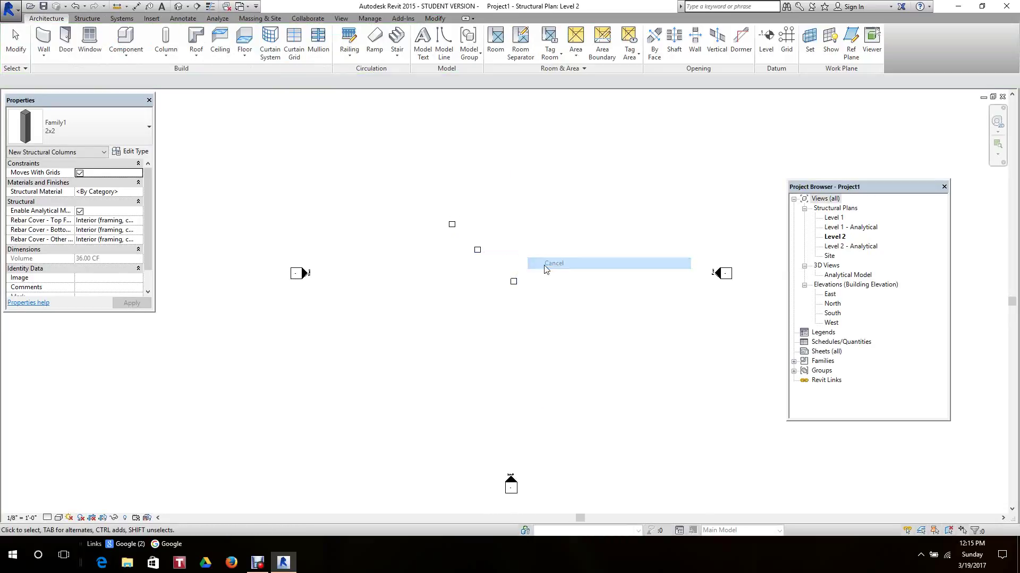
Open the project's default 3D view and set its visual style to Realistic.
{"action": "left_click", "coordinate": [179, 6]}
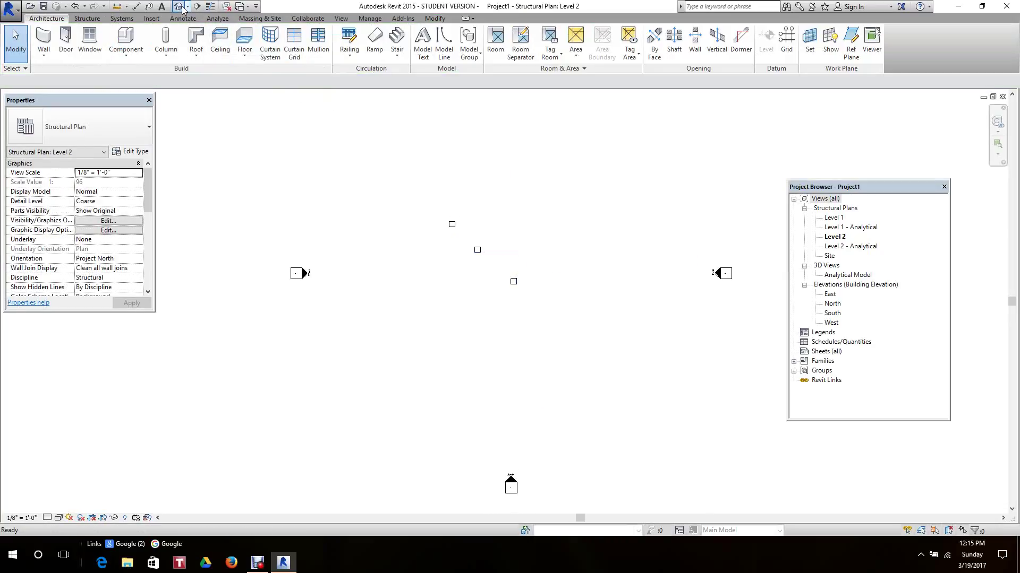
{"action": "scroll", "coordinate": [324, 159], "scroll_direction": "down", "scroll_amount": 2}
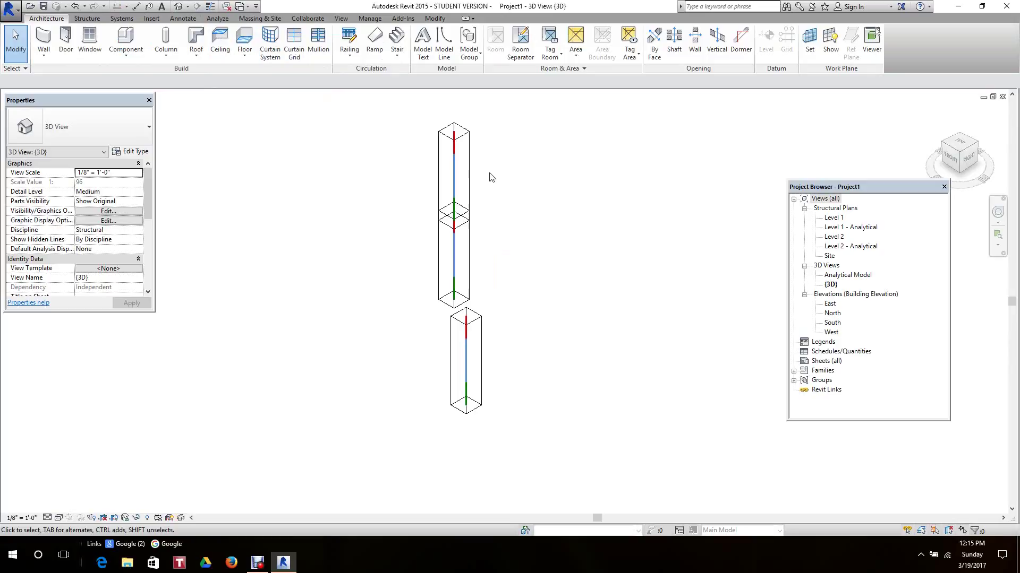
{"action": "left_click", "coordinate": [59, 518]}
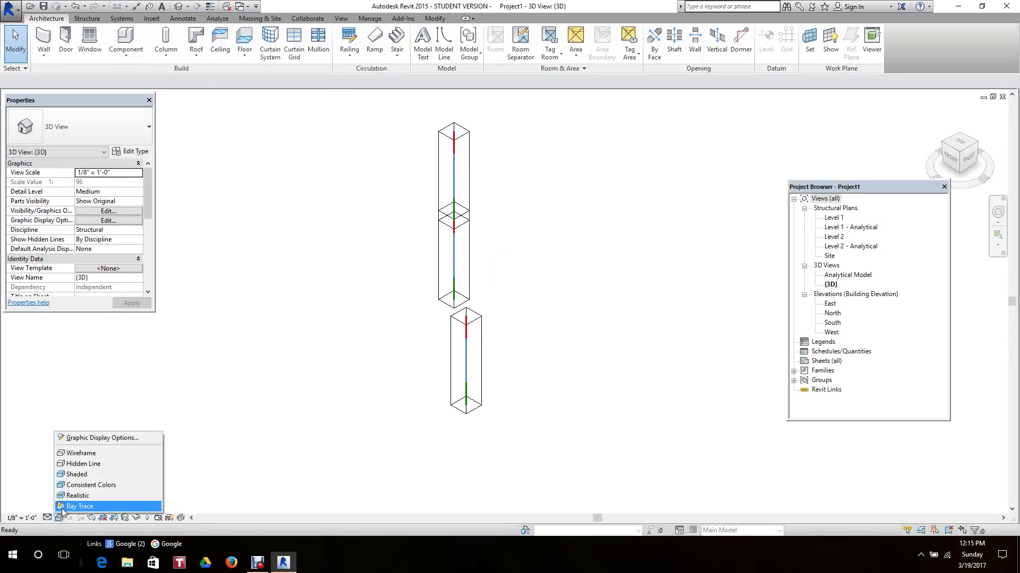
{"action": "left_click", "coordinate": [69, 496]}
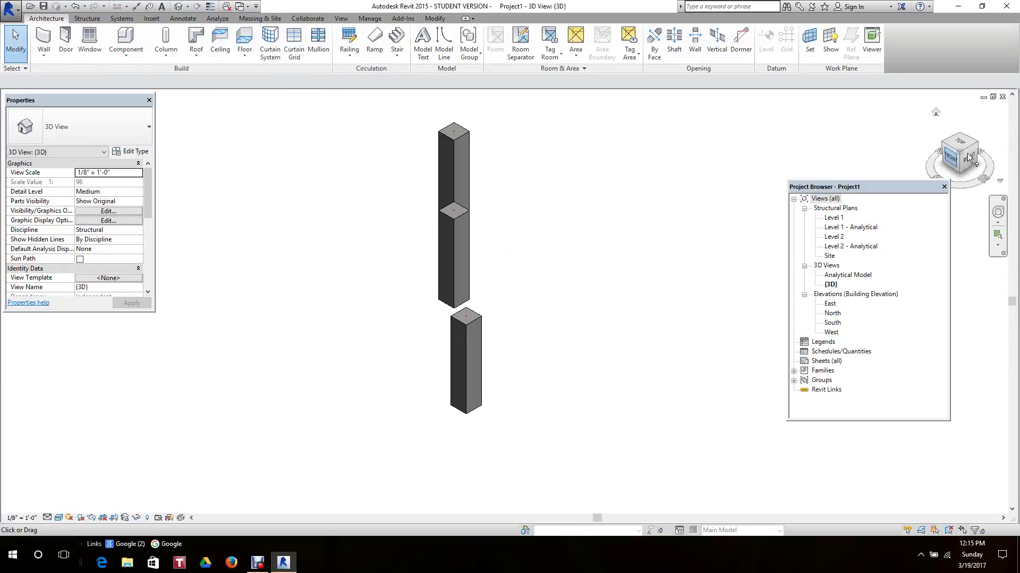
Examine the three placed columns from near the front and select the middle one.
{"action": "middle_click_drag", "start_coordinate": [477, 213], "coordinate": [690, 183], "text": "shift"}
{"action": "scroll", "coordinate": [674, 192], "scroll_direction": "down", "scroll_amount": 4}
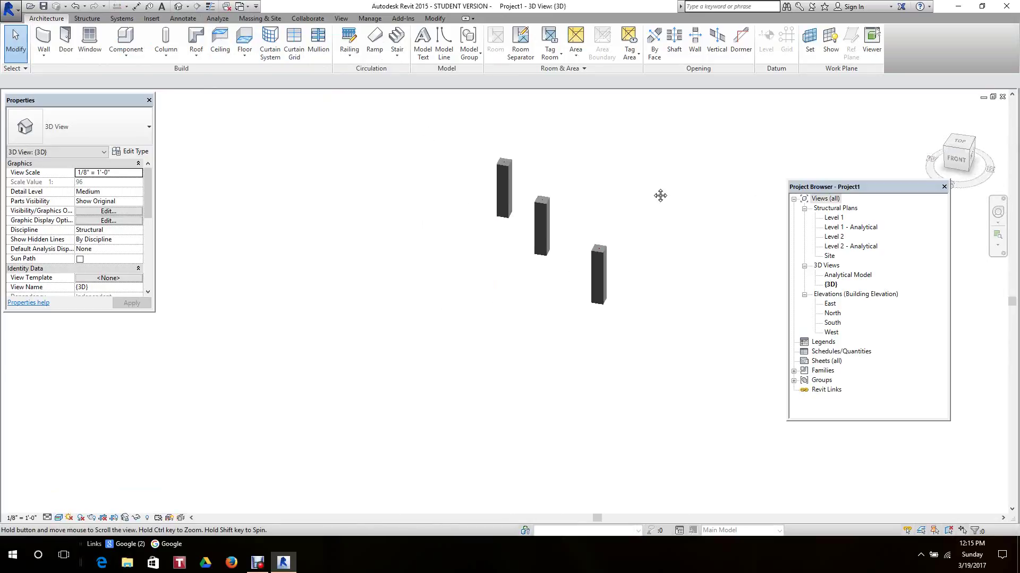
{"action": "scroll", "coordinate": [628, 210], "scroll_direction": "up", "scroll_amount": 6}
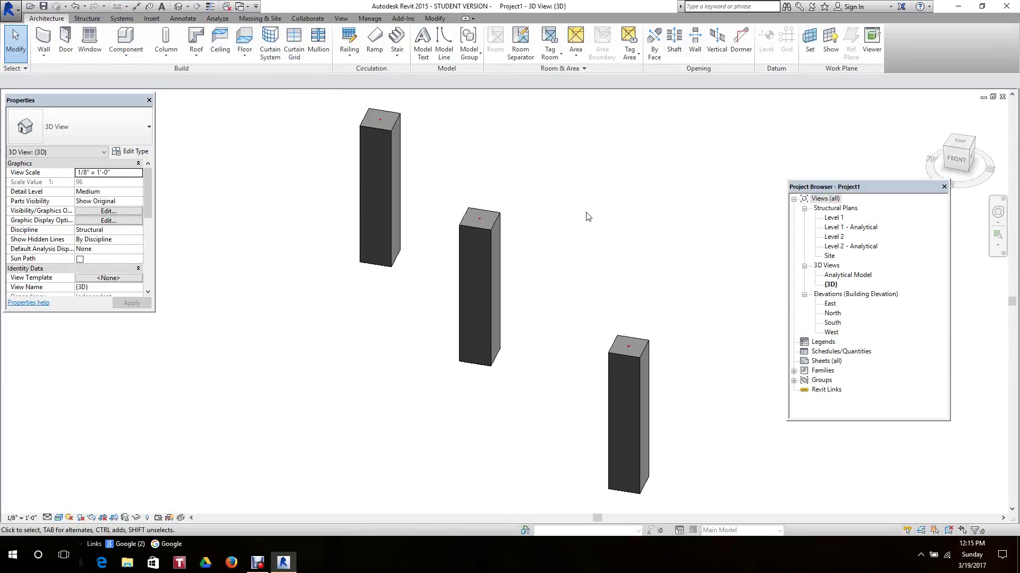
{"action": "middle_click_drag", "start_coordinate": [587, 217], "coordinate": [571, 225], "text": "shift"}
{"action": "scroll", "coordinate": [572, 225], "scroll_direction": "down", "scroll_amount": 2}
{"action": "scroll", "coordinate": [565, 222], "scroll_direction": "up", "scroll_amount": 2}
{"action": "left_click", "coordinate": [487, 283]}
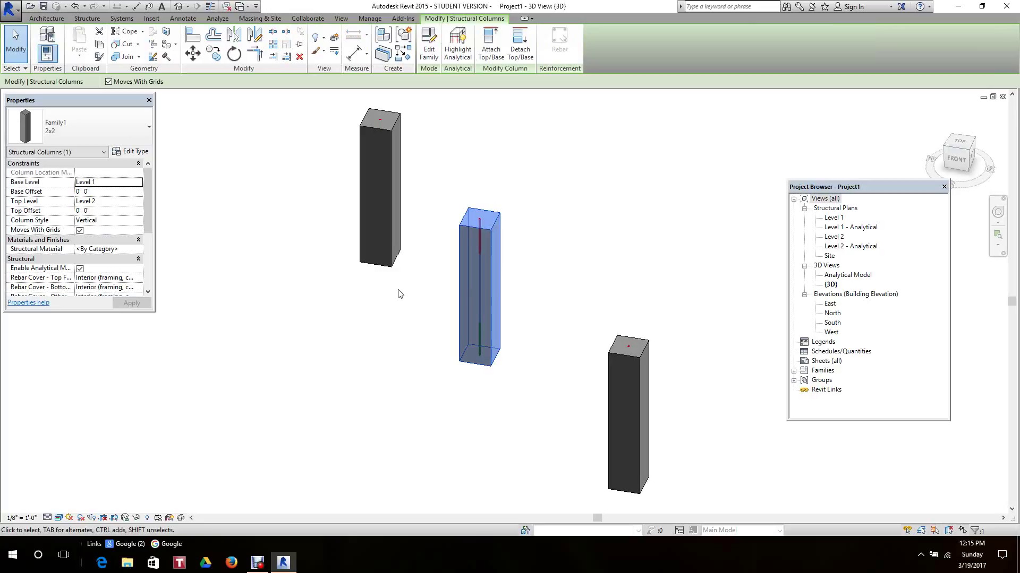
Duplicate the selected middle column's 2x2 type as a new type named 4x4.
{"action": "left_click", "coordinate": [137, 153]}
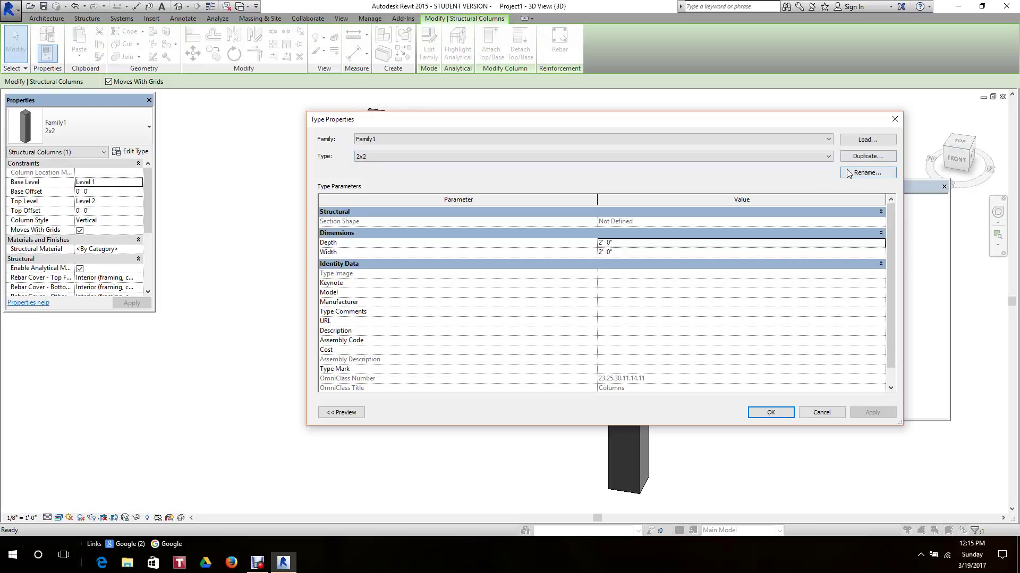
{"action": "left_click", "coordinate": [865, 157]}
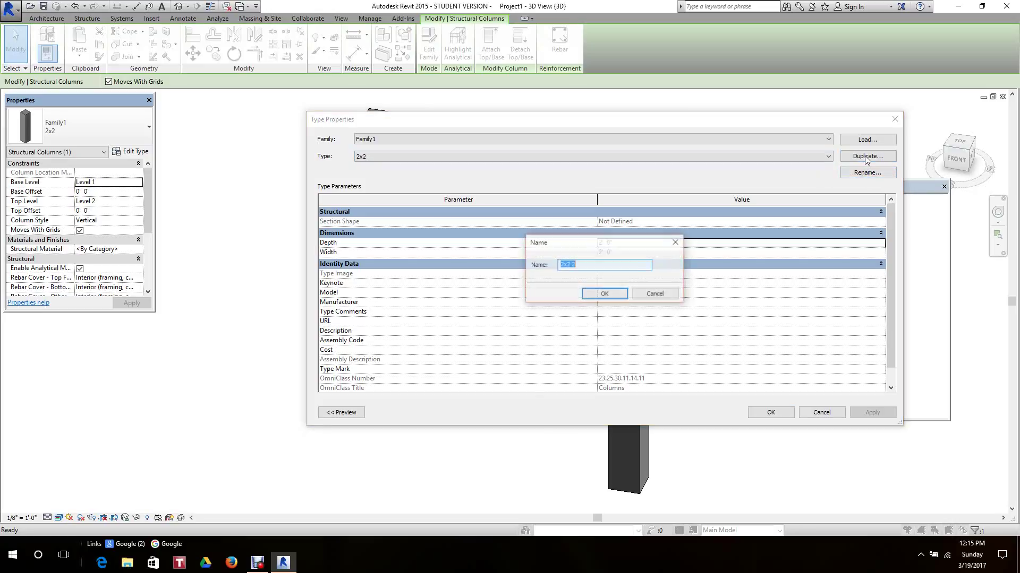
{"action": "left_click", "coordinate": [564, 265]}
{"action": "left_click_drag", "start_coordinate": [563, 267], "coordinate": [559, 265]}
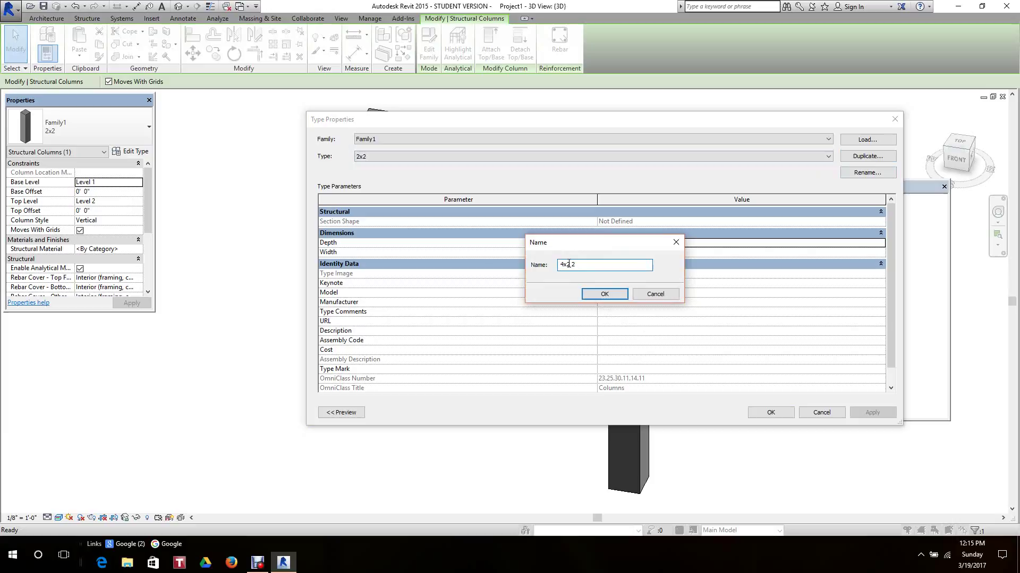
{"action": "left_click_drag", "start_coordinate": [566, 265], "coordinate": [574, 264]}
{"action": "type", "text": "4x4"}
{"action": "left_click", "coordinate": [602, 294]}
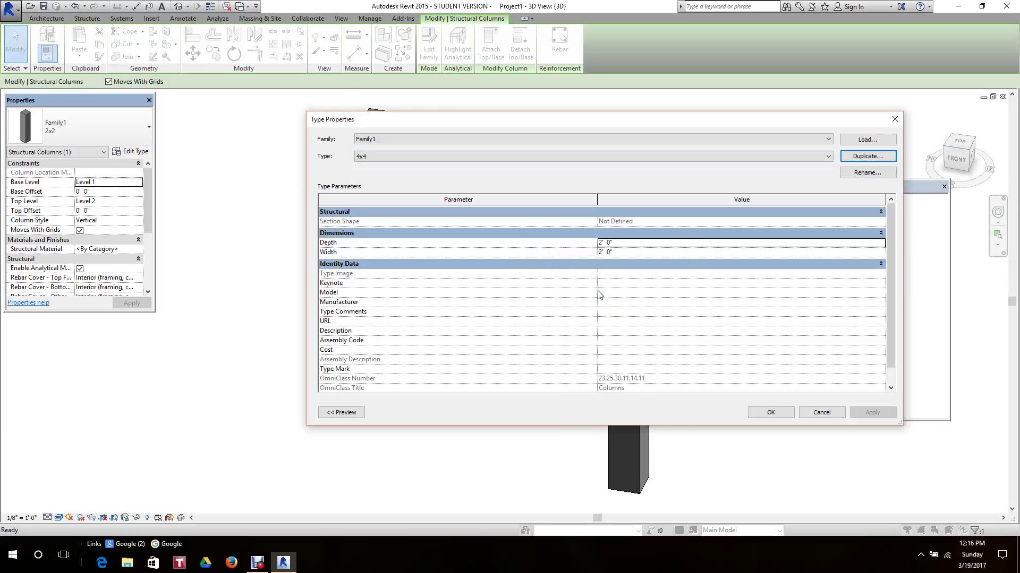
Set the 4x4 type's Width and Depth to 4' 0", apply it to the middle column and clear the selection.
{"action": "left_click", "coordinate": [600, 254]}
{"action": "left_click_drag", "start_coordinate": [600, 254], "coordinate": [599, 245]}
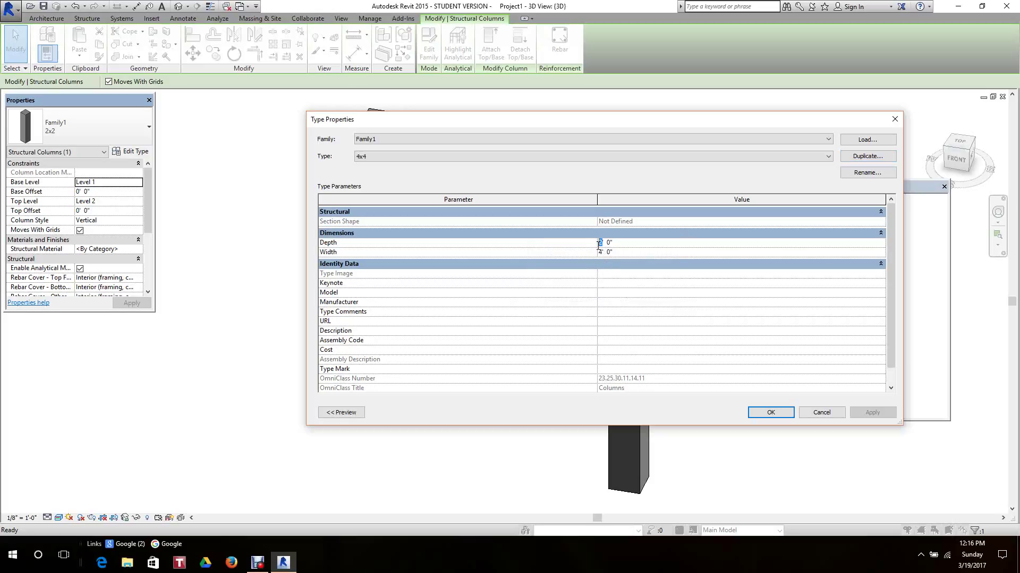
{"action": "type", "text": "4"}
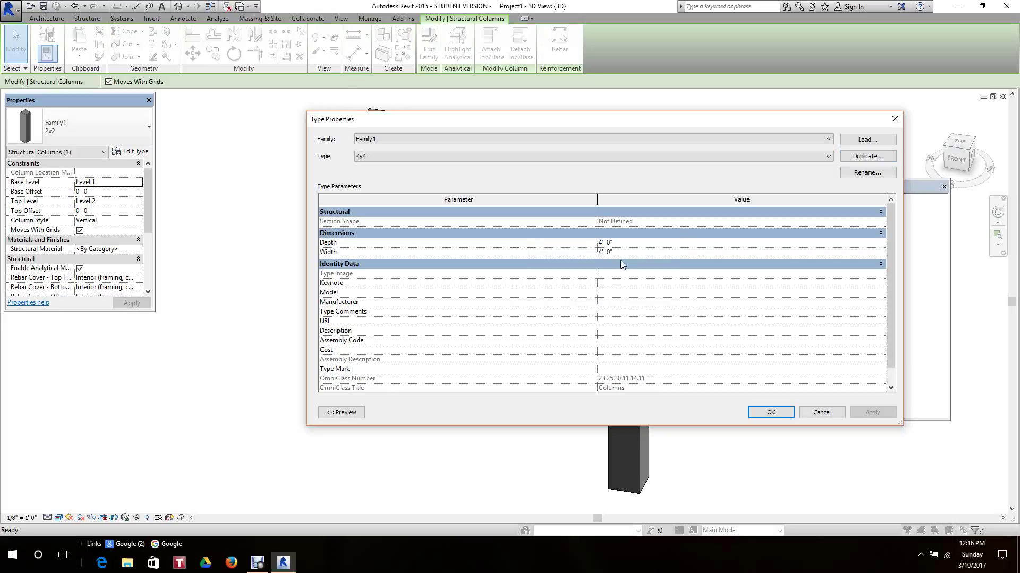
{"action": "left_click", "coordinate": [771, 413]}
{"action": "left_click", "coordinate": [662, 273]}
Select the front-right column of the diagonal row and duplicate its 2x2 type as a new type named 3x2.
{"action": "scroll", "coordinate": [639, 282], "scroll_direction": "down", "scroll_amount": 3}
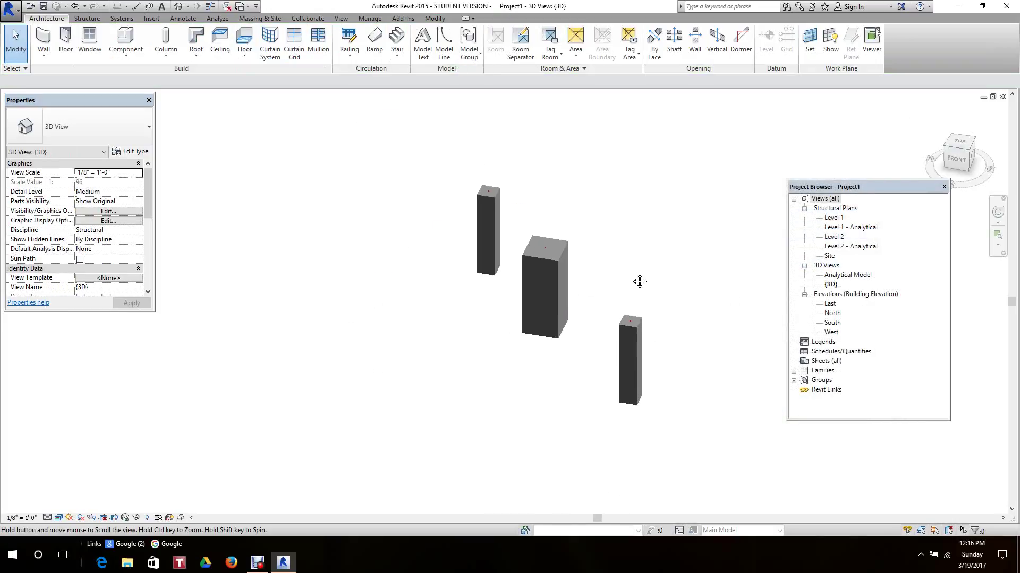
{"action": "middle_click_drag", "start_coordinate": [619, 266], "coordinate": [601, 266]}
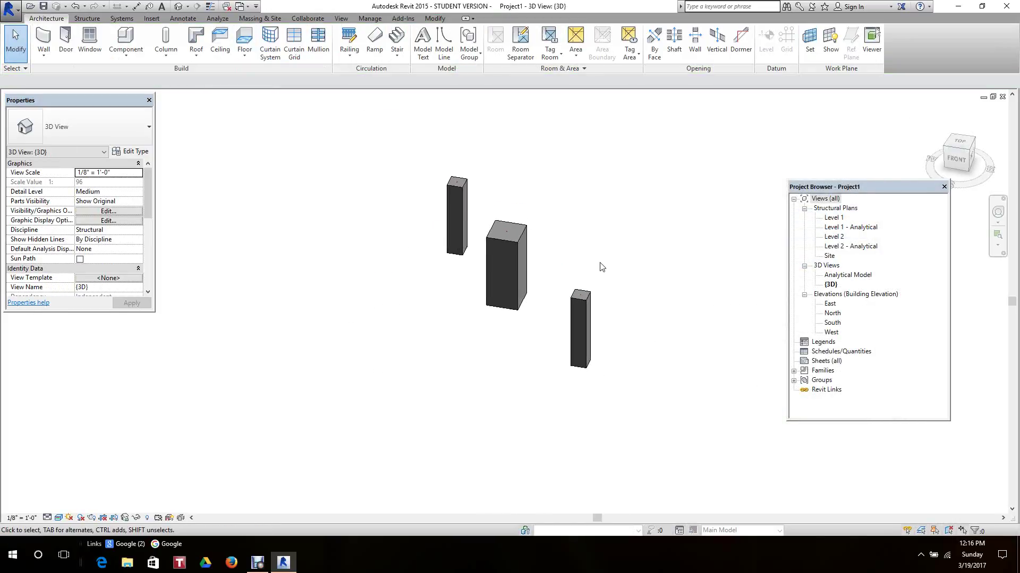
{"action": "left_click", "coordinate": [591, 310]}
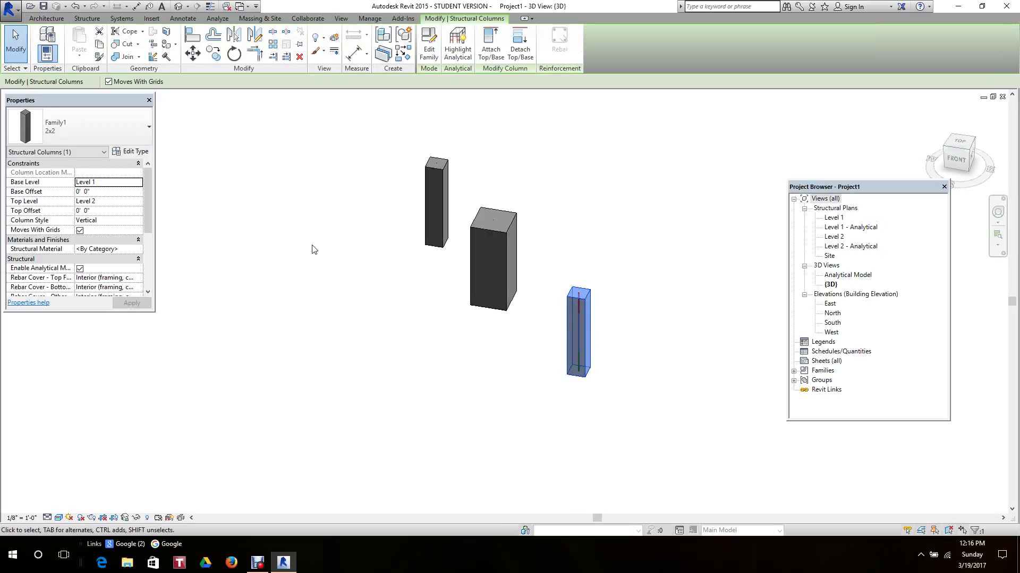
{"action": "left_click", "coordinate": [132, 153]}
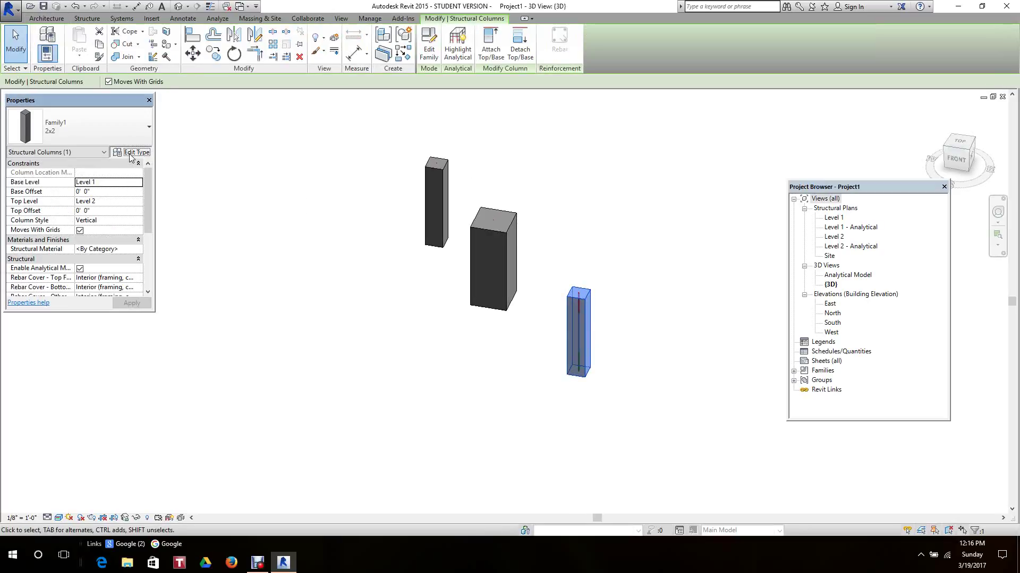
{"action": "left_click", "coordinate": [827, 158]}
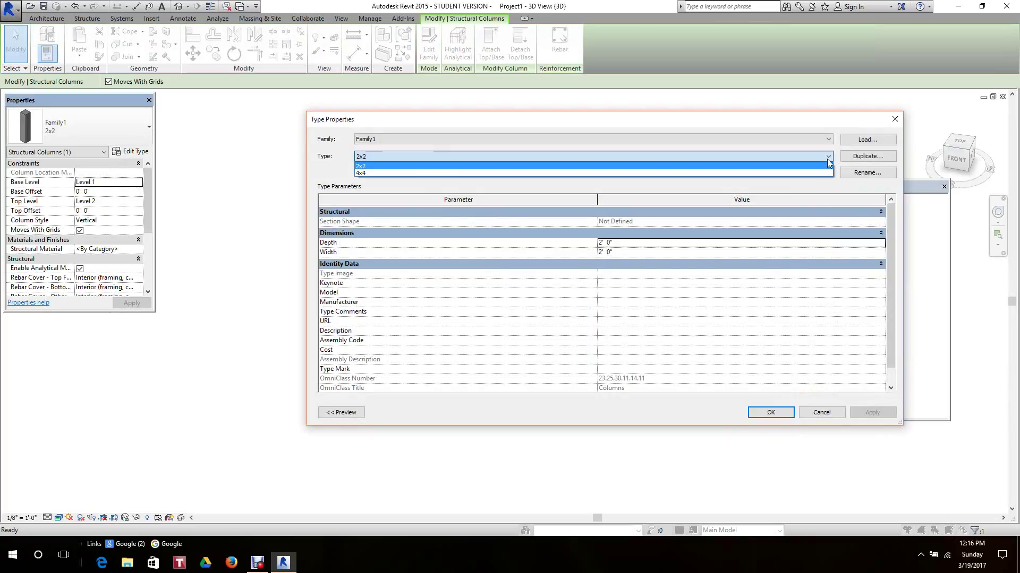
{"action": "left_click", "coordinate": [827, 158]}
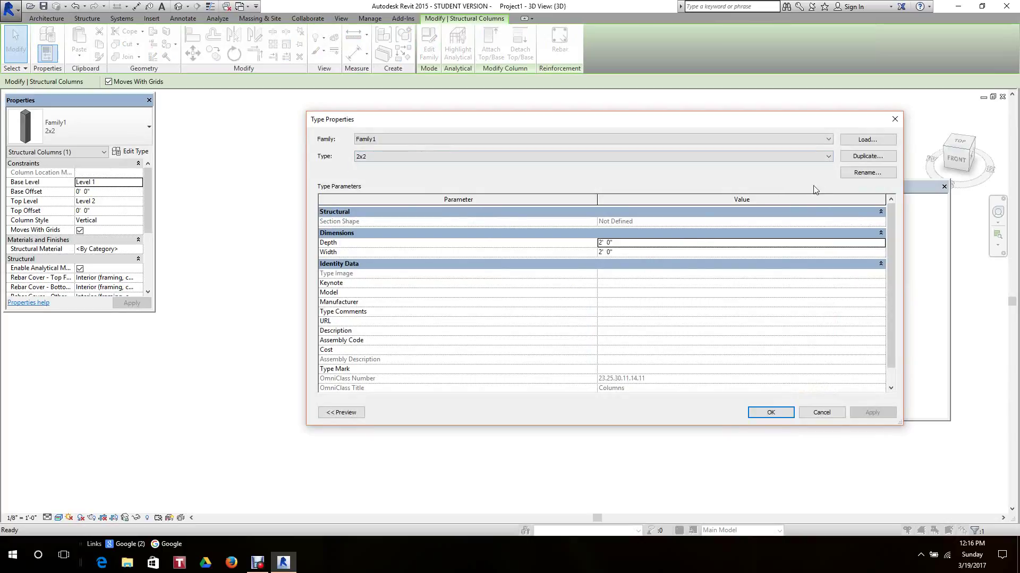
{"action": "left_click", "coordinate": [867, 156]}
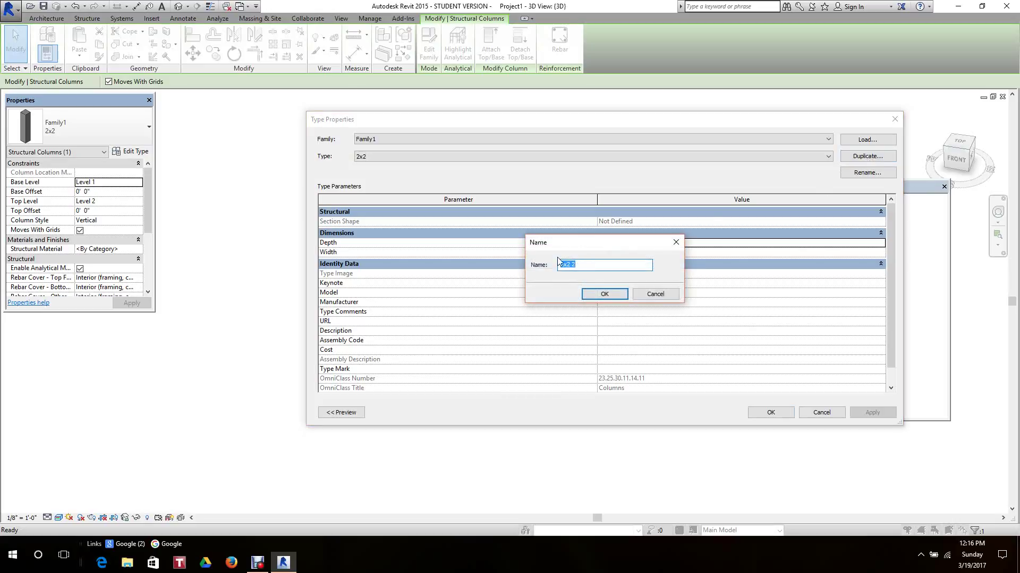
{"action": "left_click_drag", "start_coordinate": [564, 264], "coordinate": [555, 264]}
{"action": "type", "text": "3"}
{"action": "left_click_drag", "start_coordinate": [567, 264], "coordinate": [575, 265]}
{"action": "type", "text": "2"}
{"action": "left_click", "coordinate": [602, 295]}
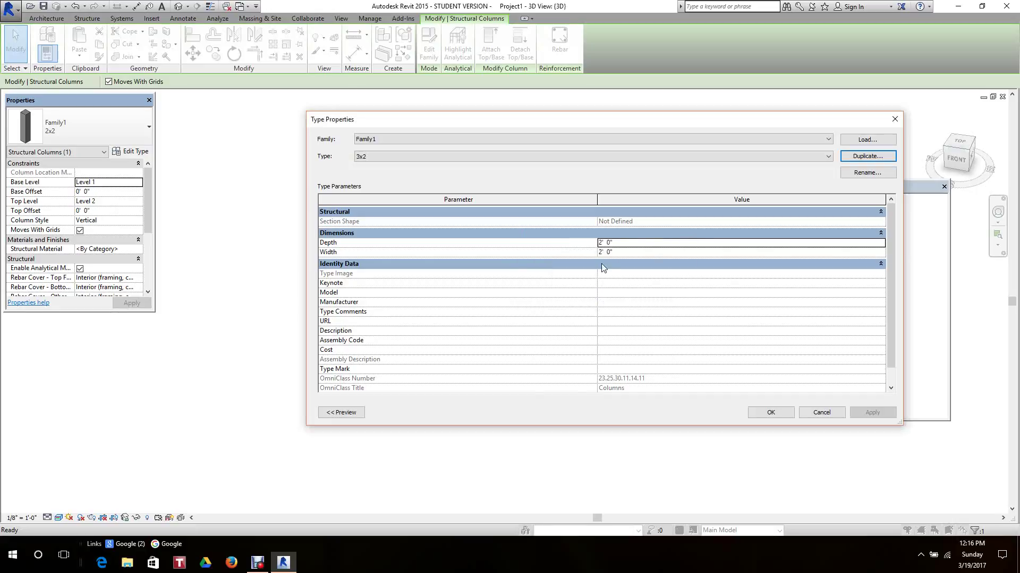
Set the 3x2 type's Depth to 3' 0", apply it to the front-right column and inspect the resized column.
{"action": "double_click", "coordinate": [601, 243]}
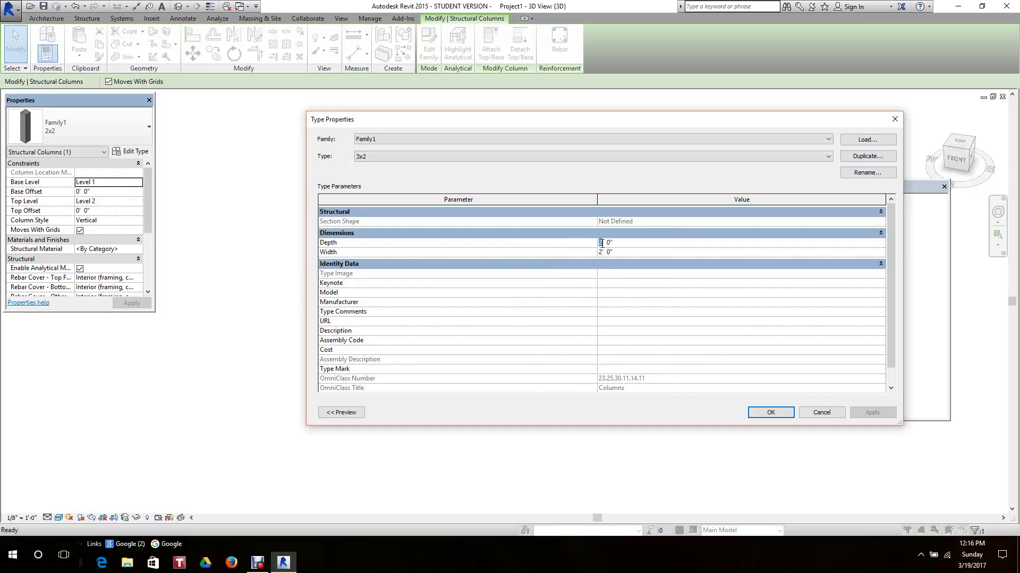
{"action": "type", "text": "3"}
{"action": "left_click", "coordinate": [771, 413]}
{"action": "left_click", "coordinate": [585, 349]}
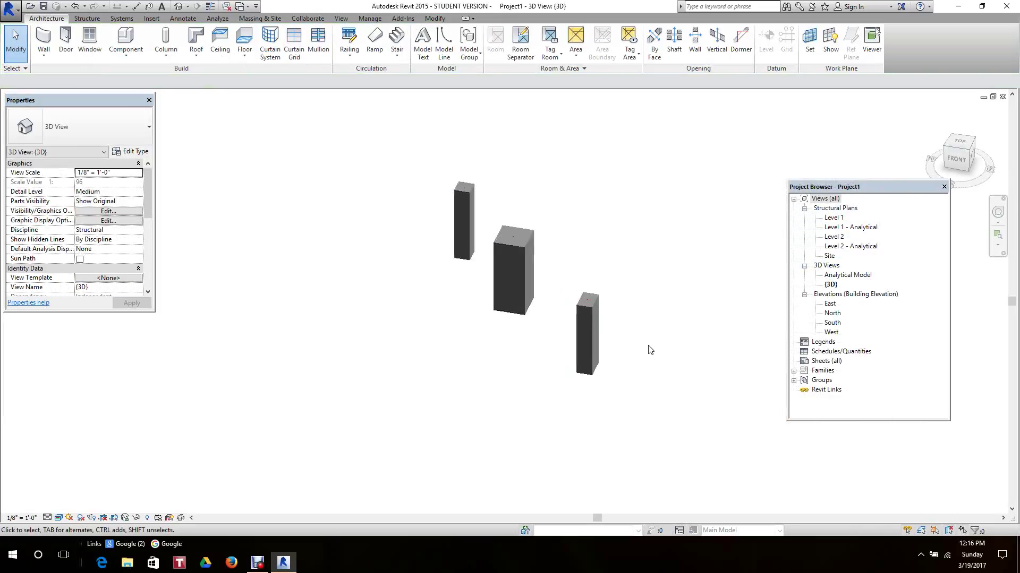
{"action": "scroll", "coordinate": [621, 350], "scroll_direction": "down", "scroll_amount": 3}
{"action": "scroll", "coordinate": [620, 340], "scroll_direction": "up", "scroll_amount": 5}
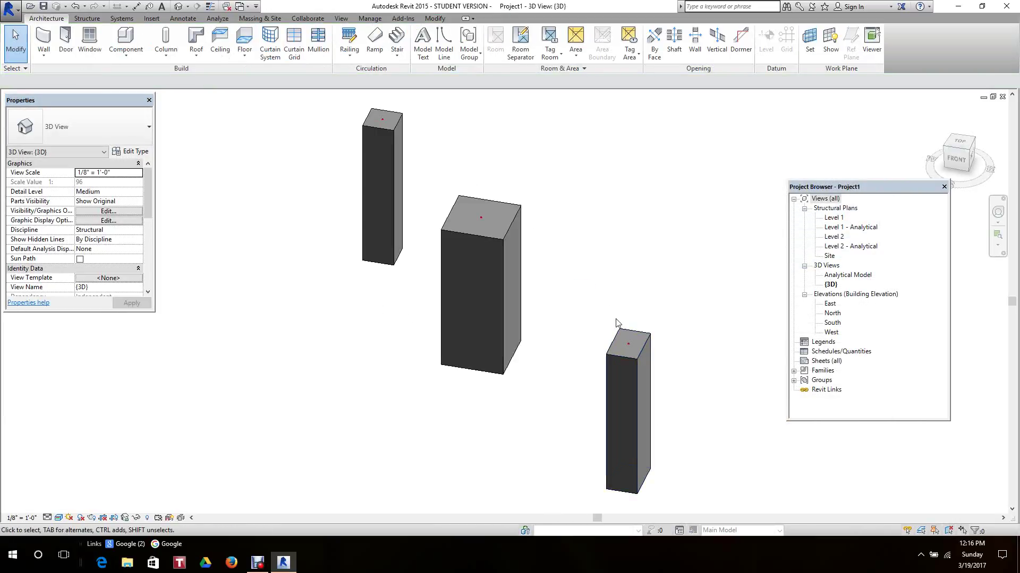